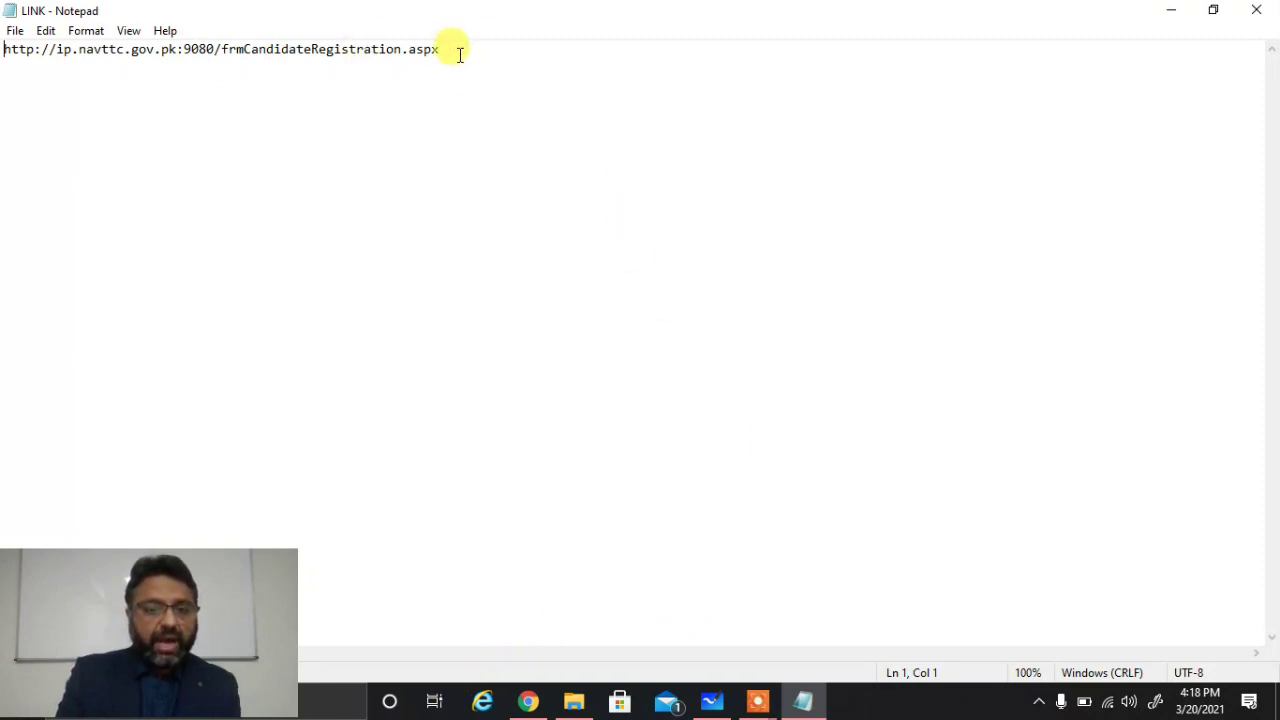
Step: Switch from Notepad to the Candidate Application Form in Chrome
left_click(530, 702)
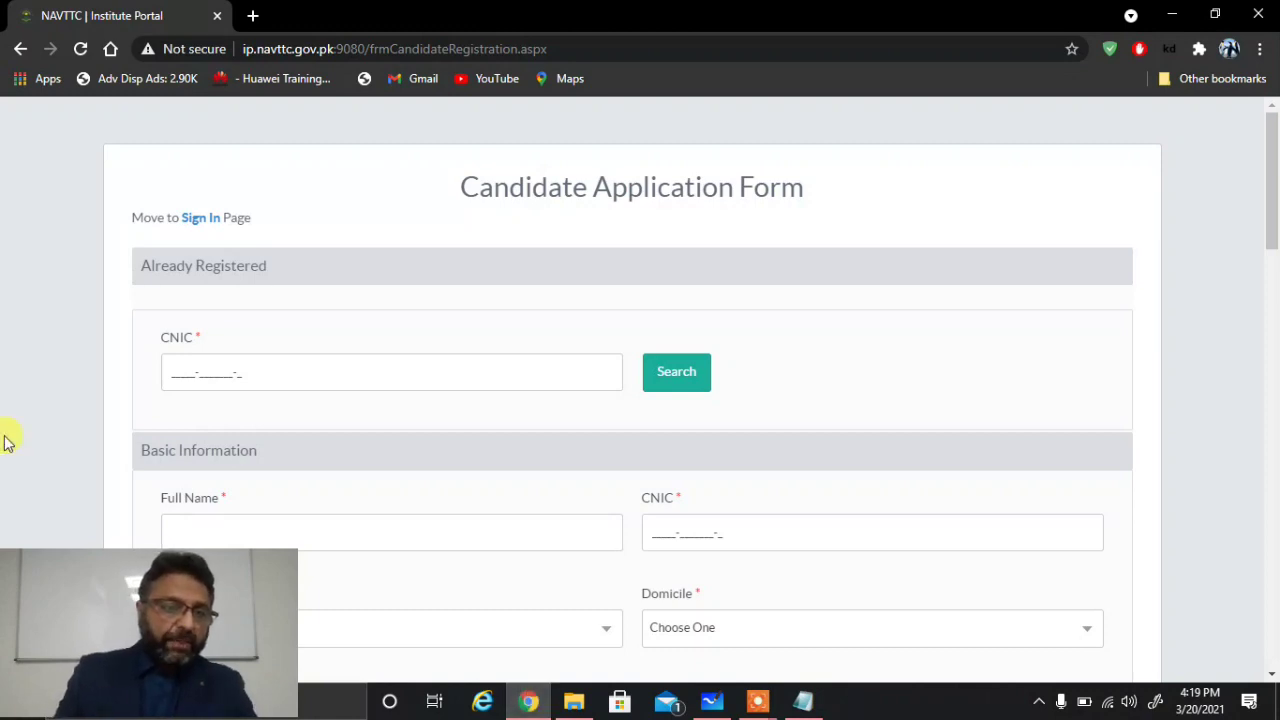
Step: Enter the candidate's full CNIC in the Already Registered box, reloading twice to clear typos
left_click(176, 371)
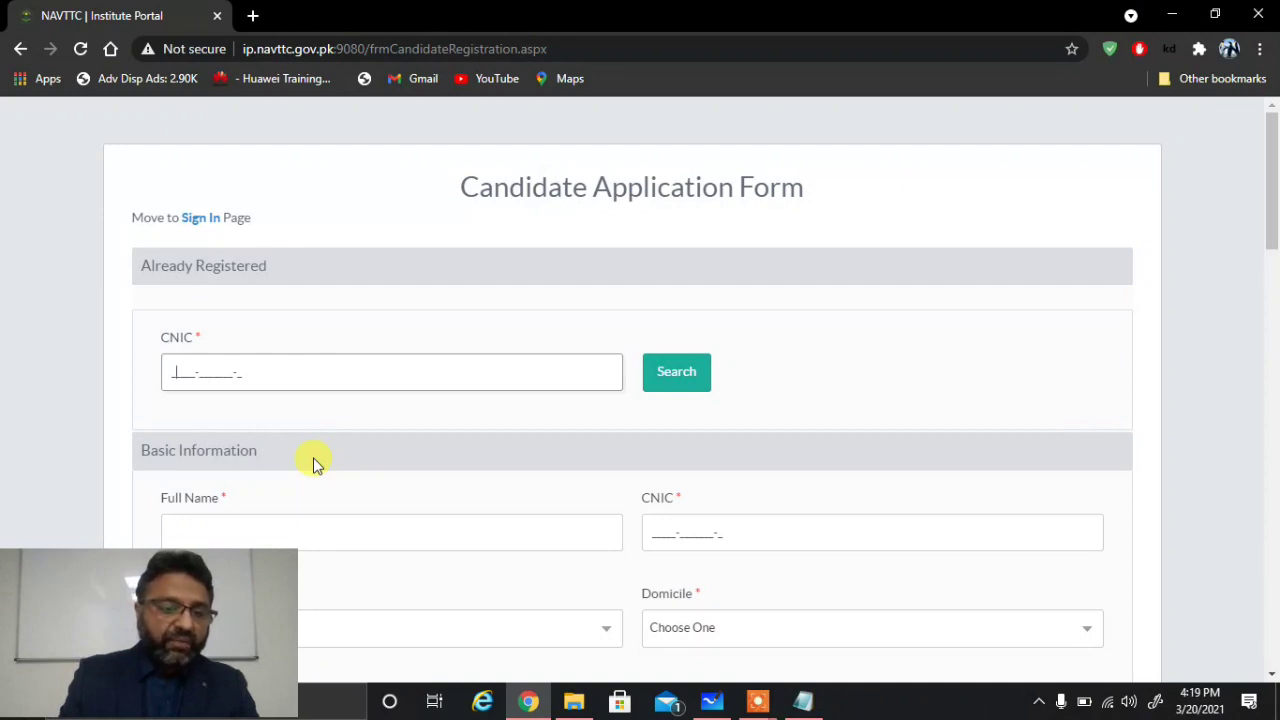
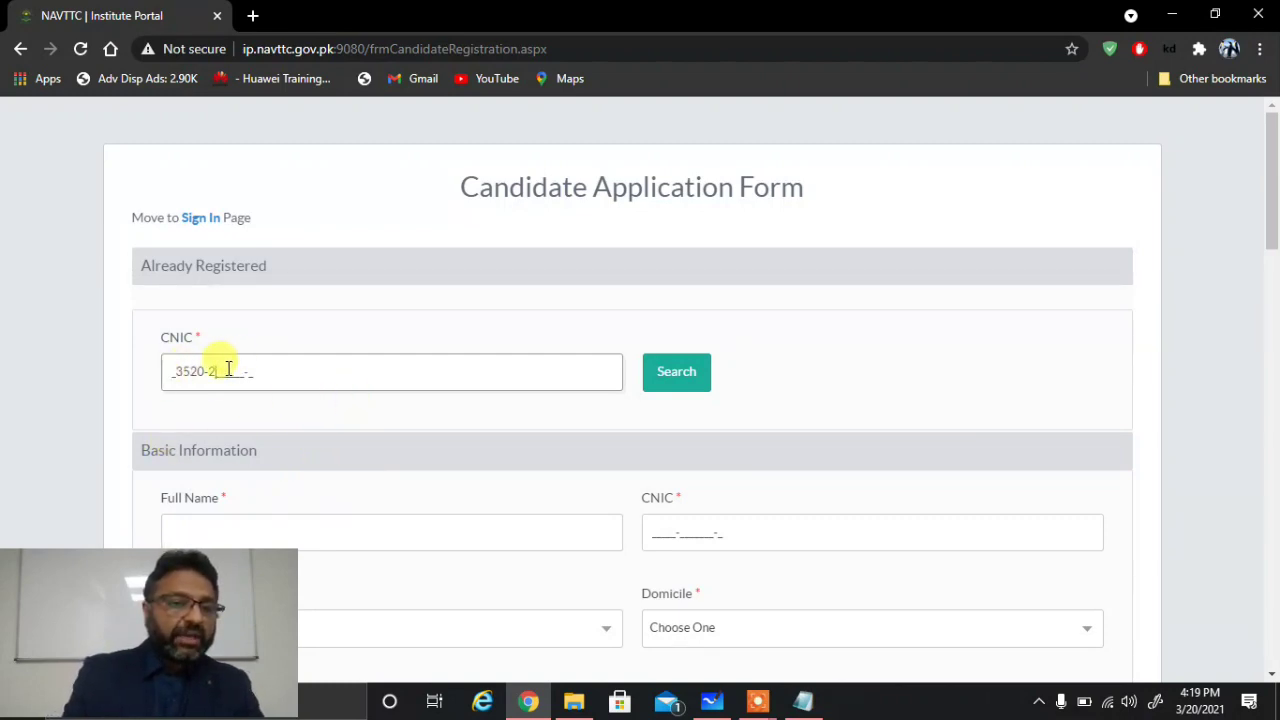
left_click(86, 48)
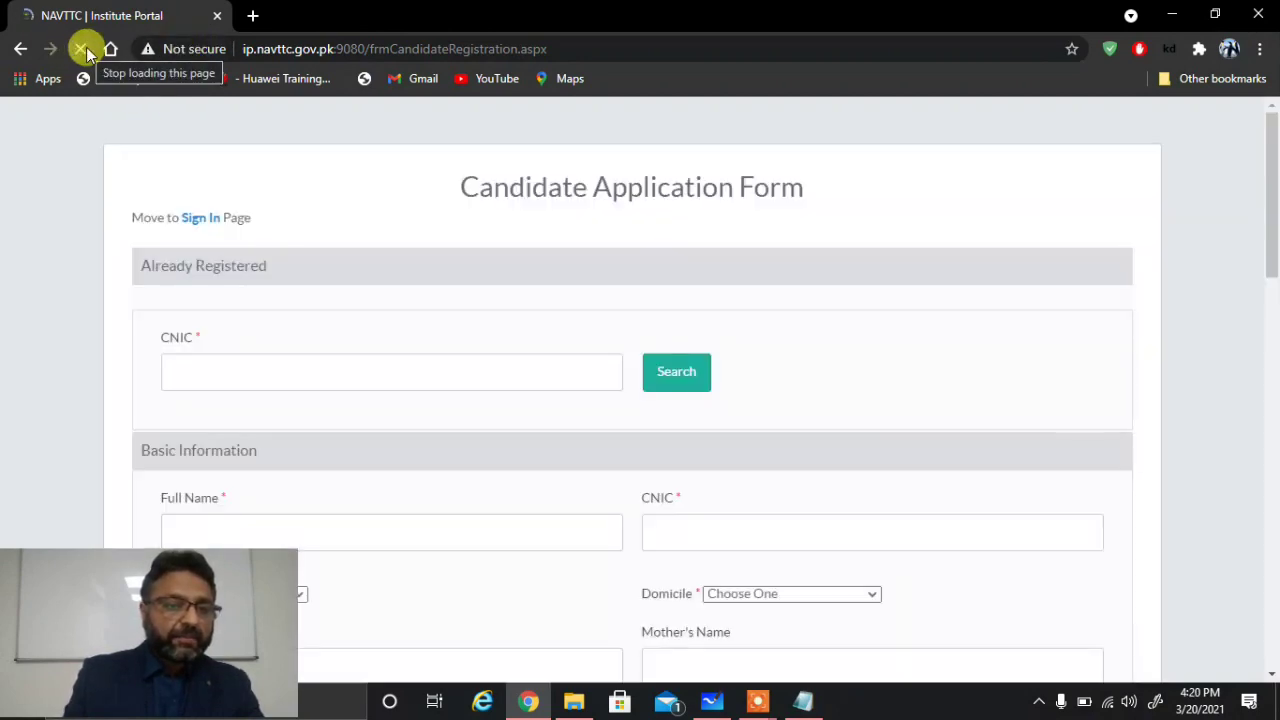
left_click(165, 372)
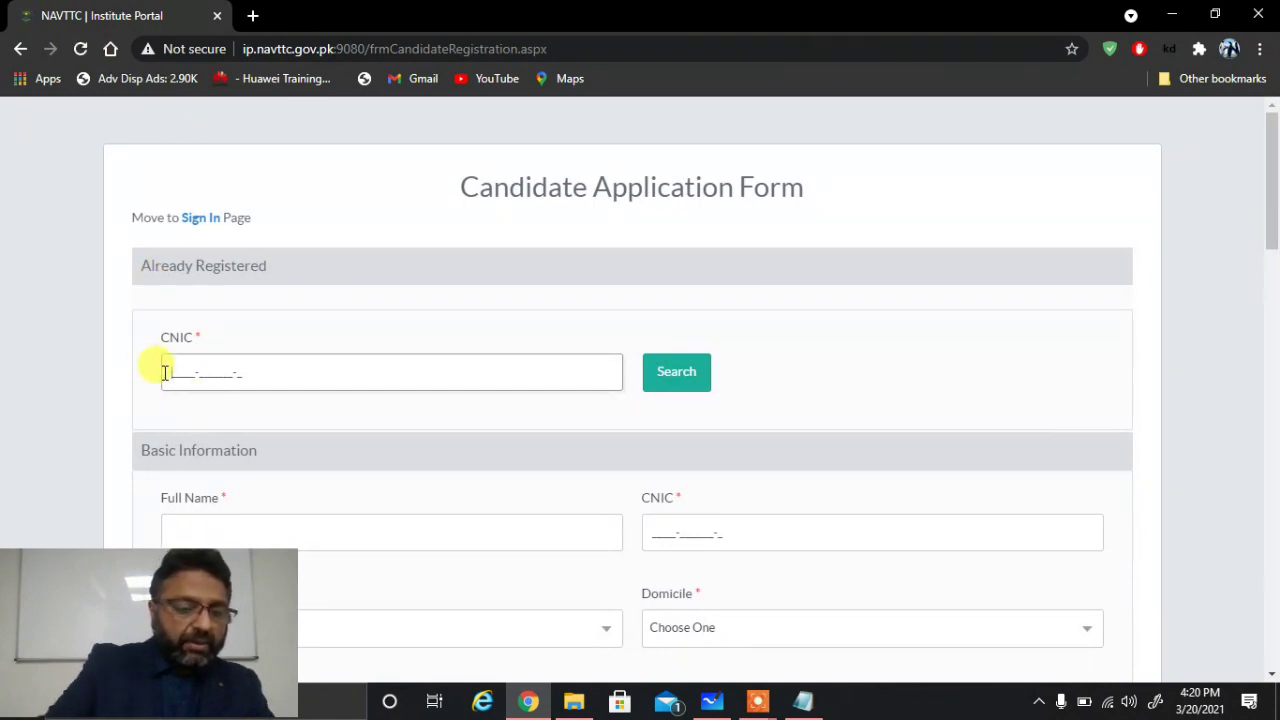
type("35292-")
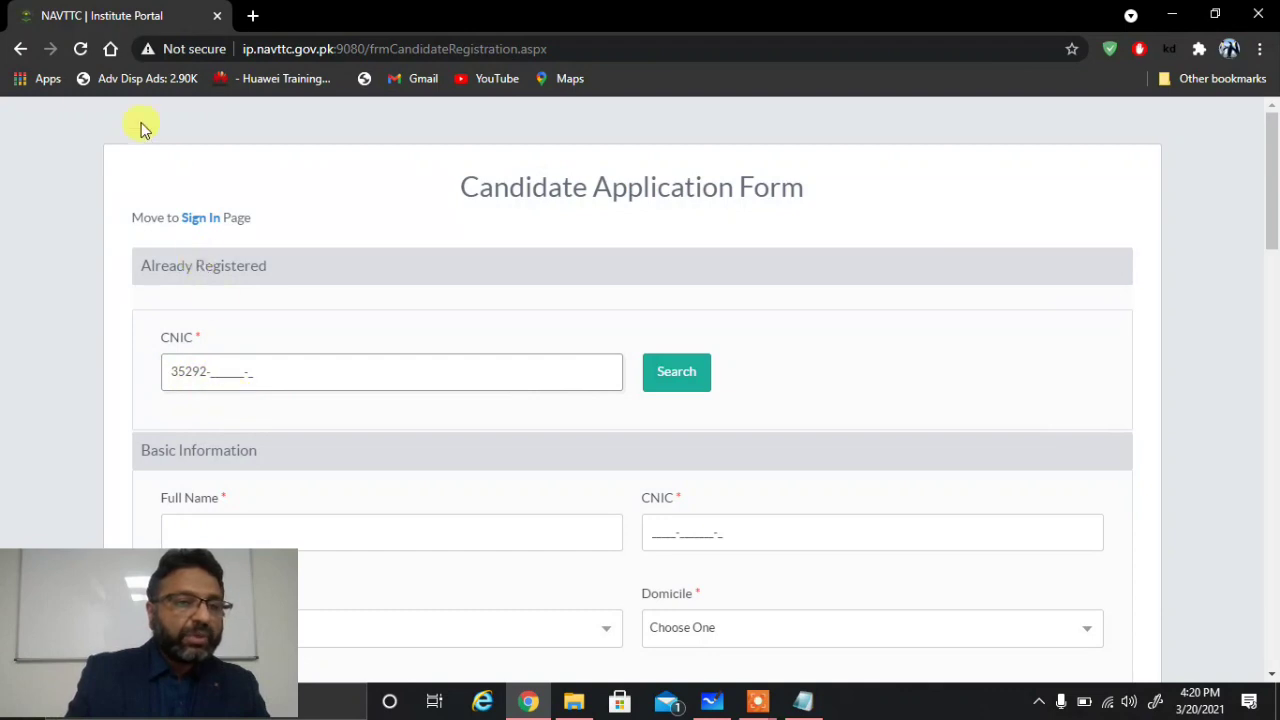
left_click(84, 48)
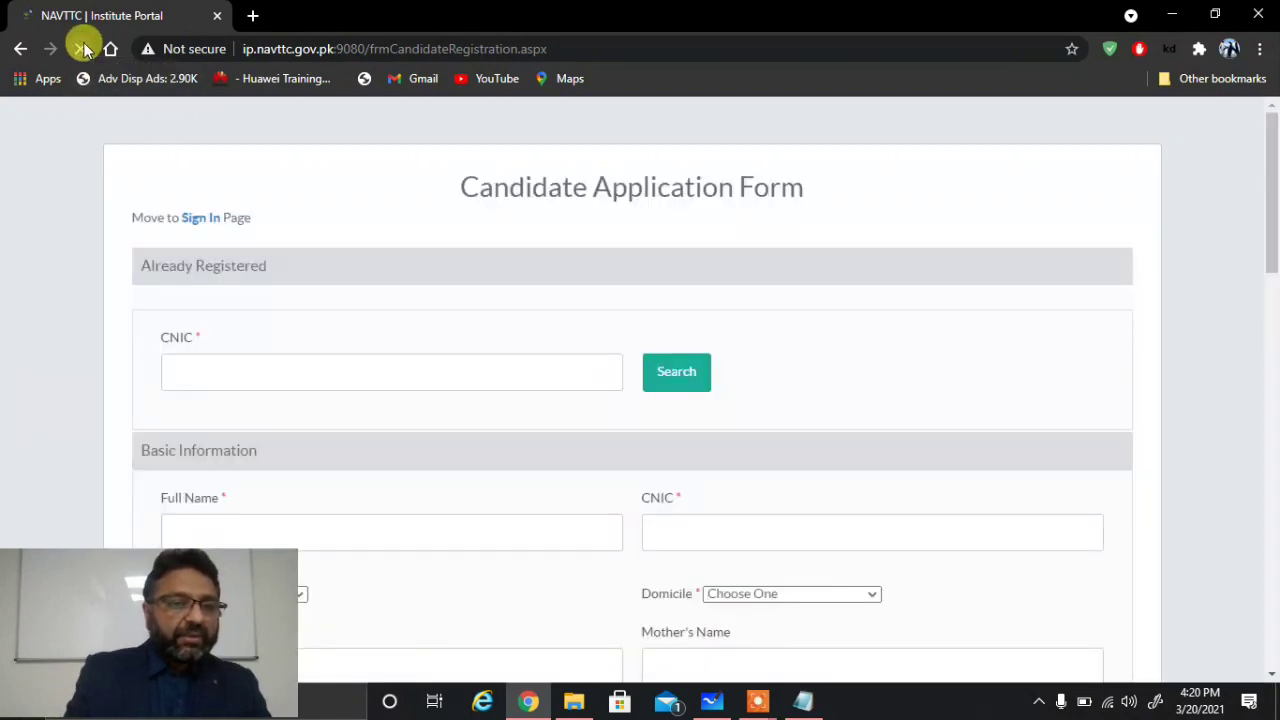
left_click(166, 370)
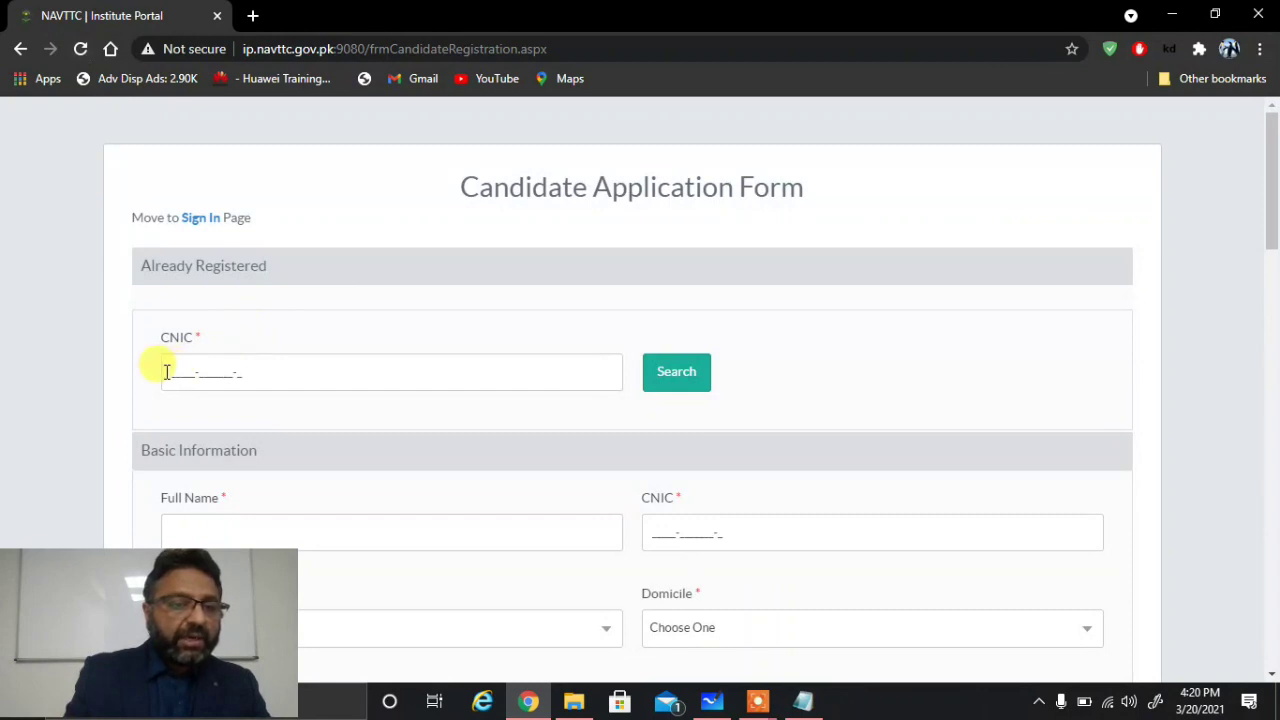
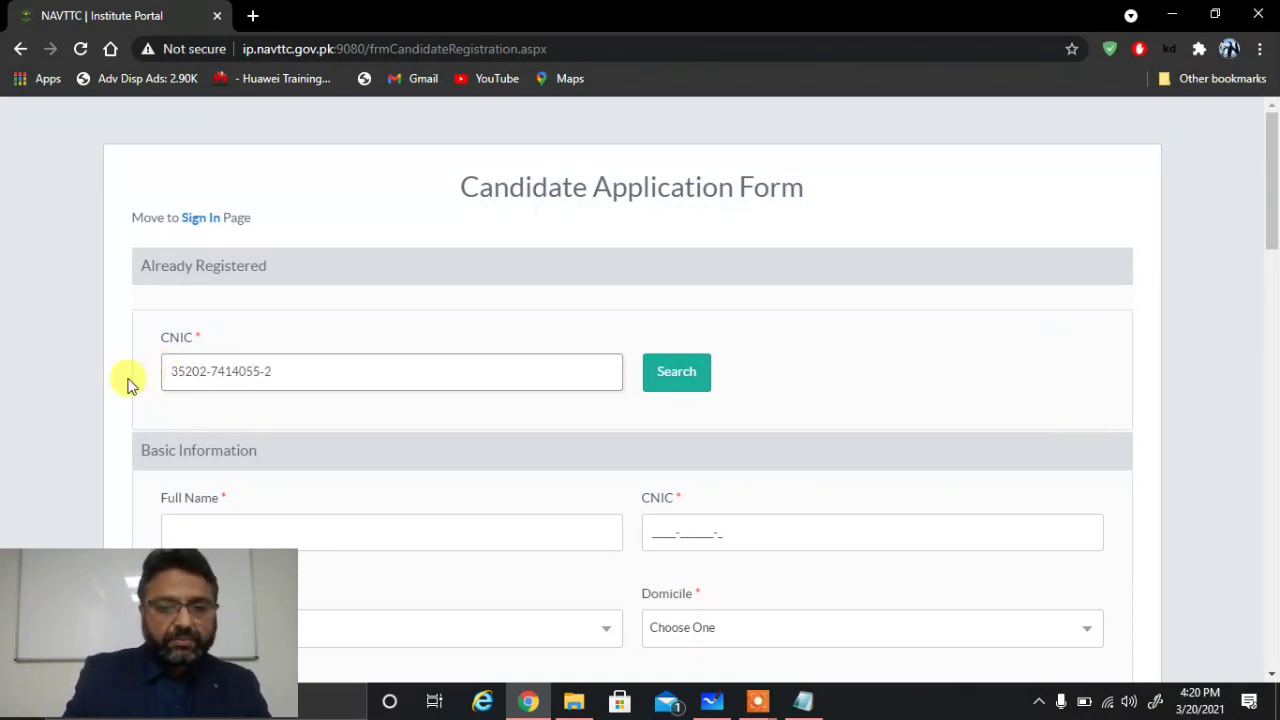
Step: Search the CNIC, then reload and search again with the corrected CNIC
left_click(676, 380)
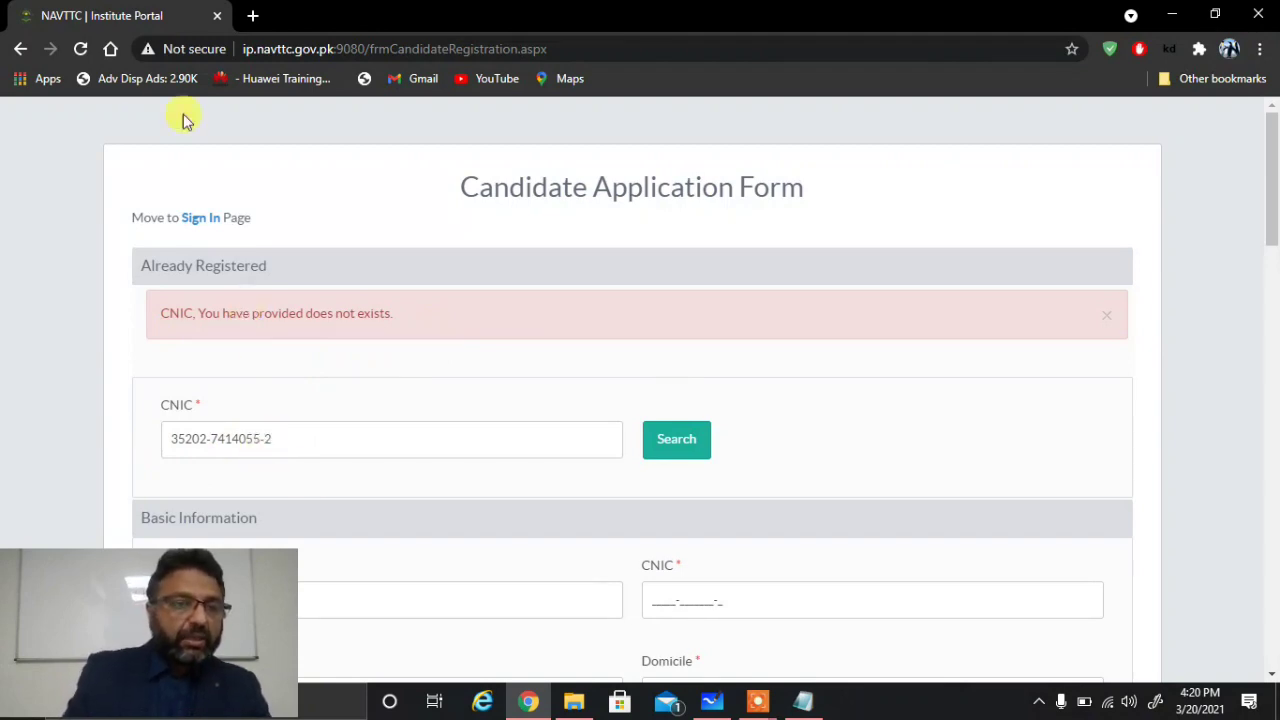
left_click(80, 48)
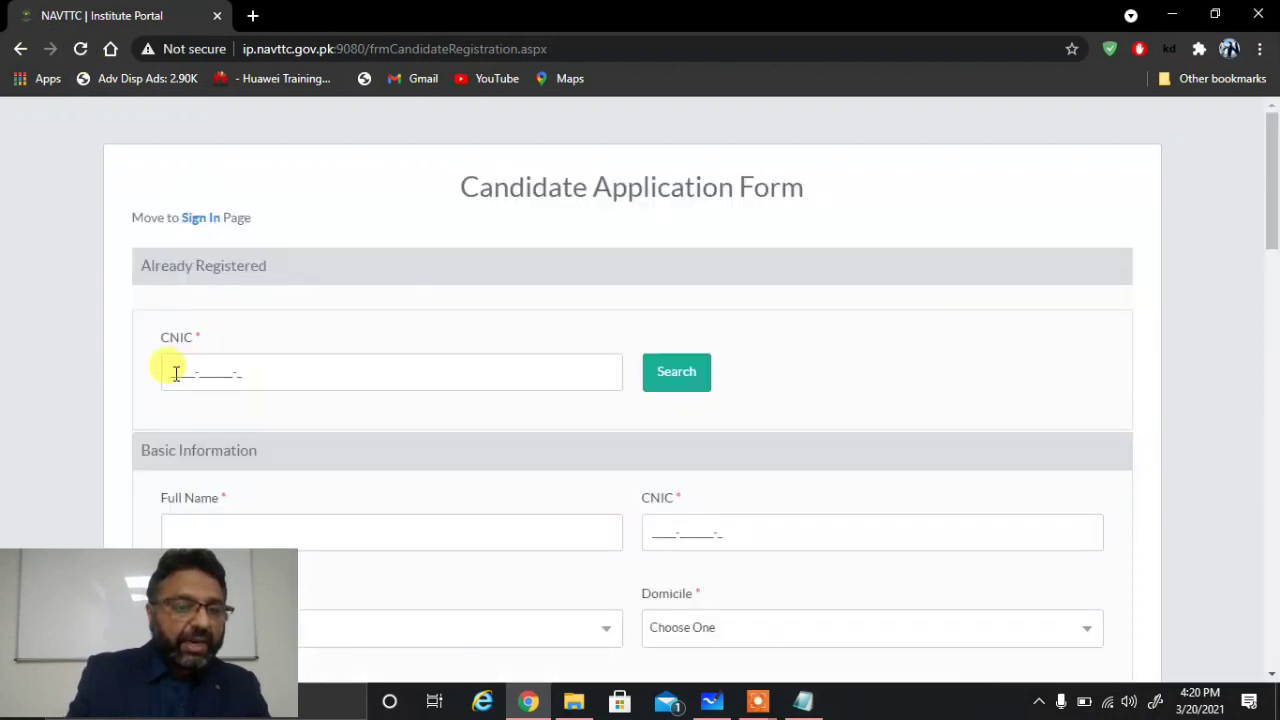
left_click(173, 371)
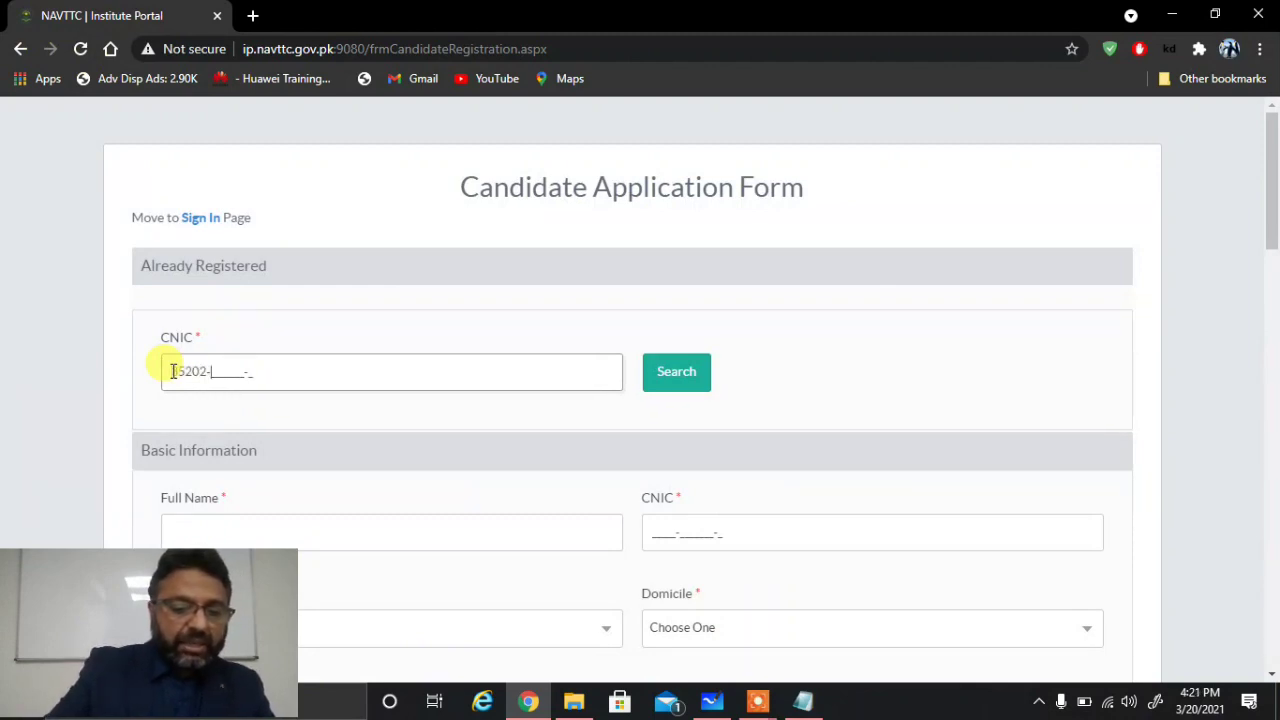
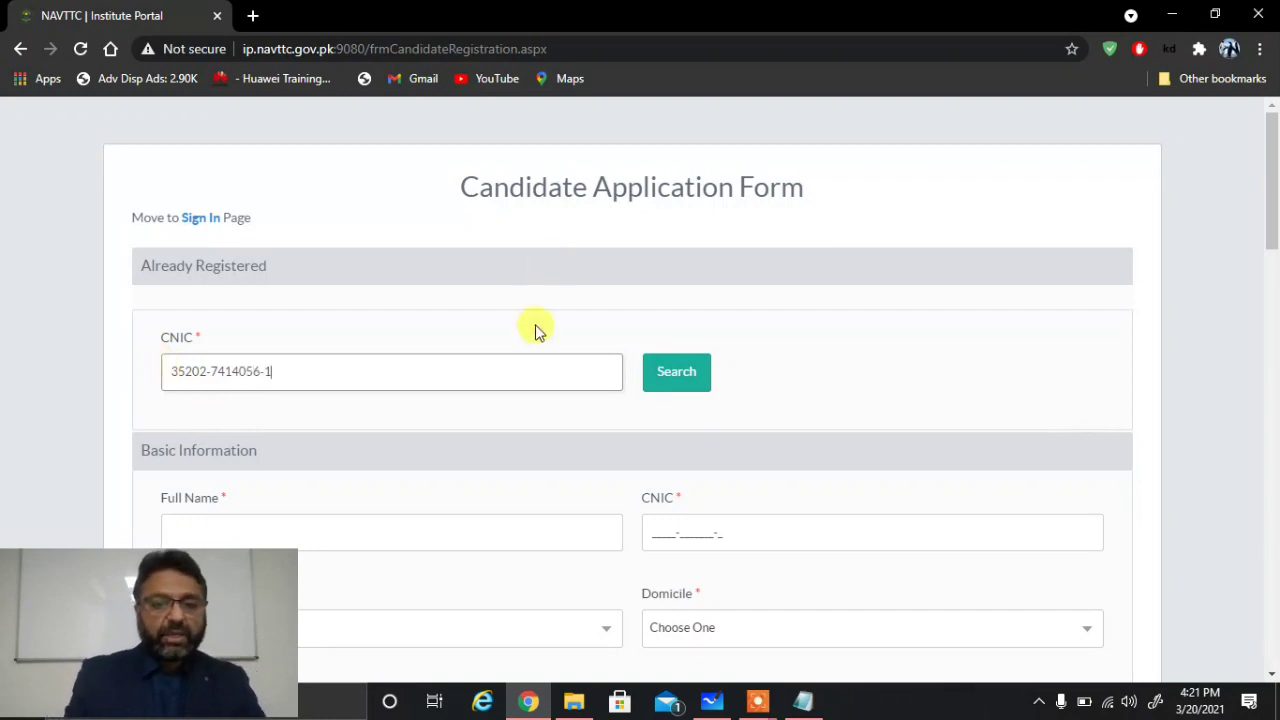
left_click(684, 374)
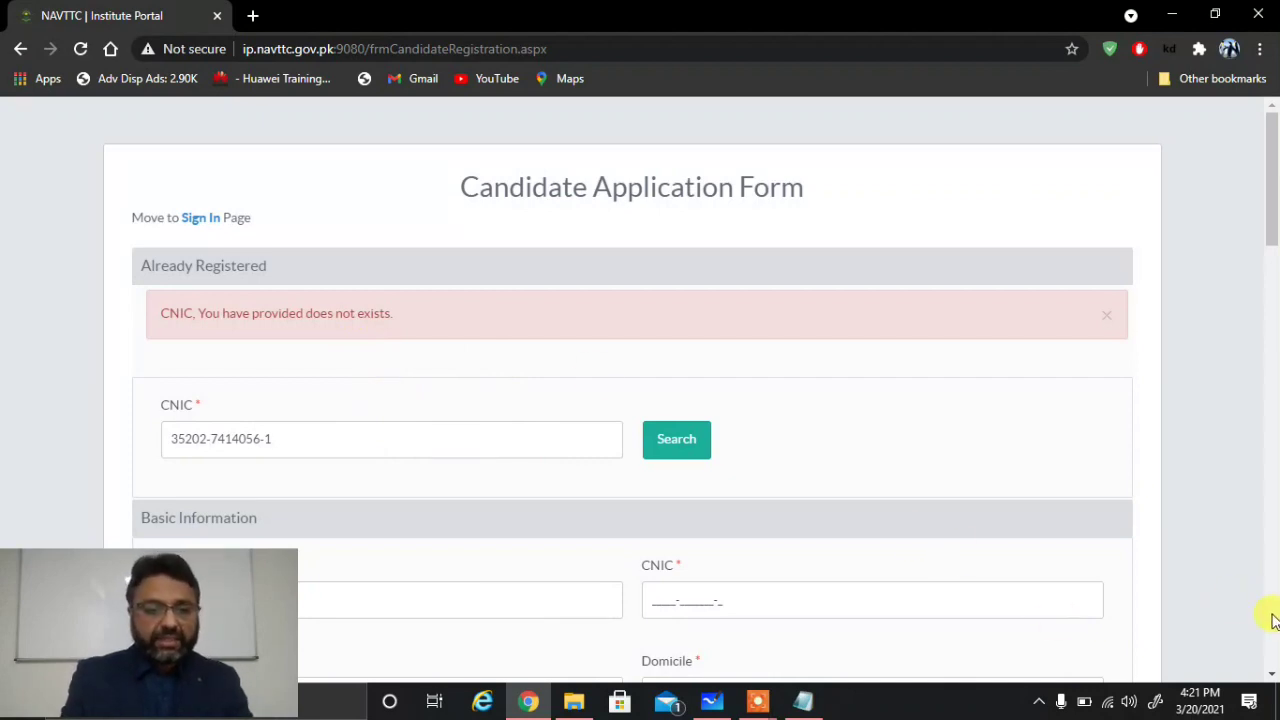
Step: Enter the candidate's full name in Basic Information
left_click(1272, 674)
left_click(1272, 674)
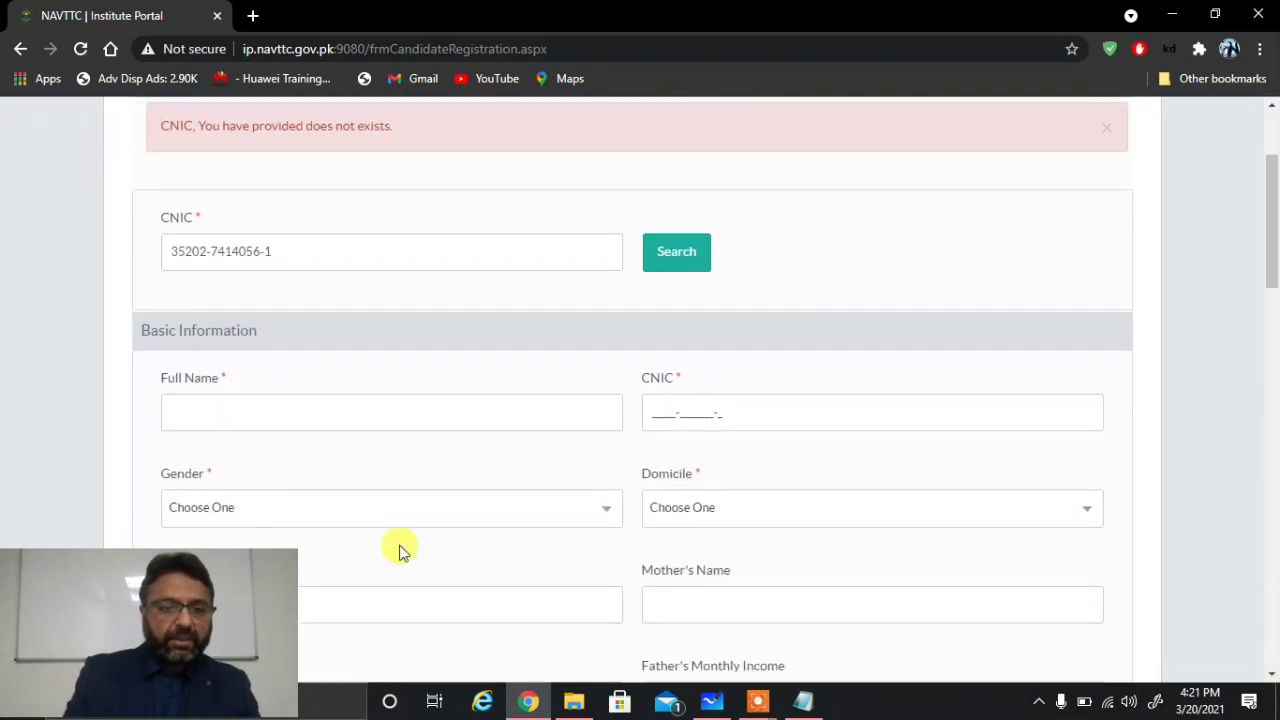
left_click(205, 416)
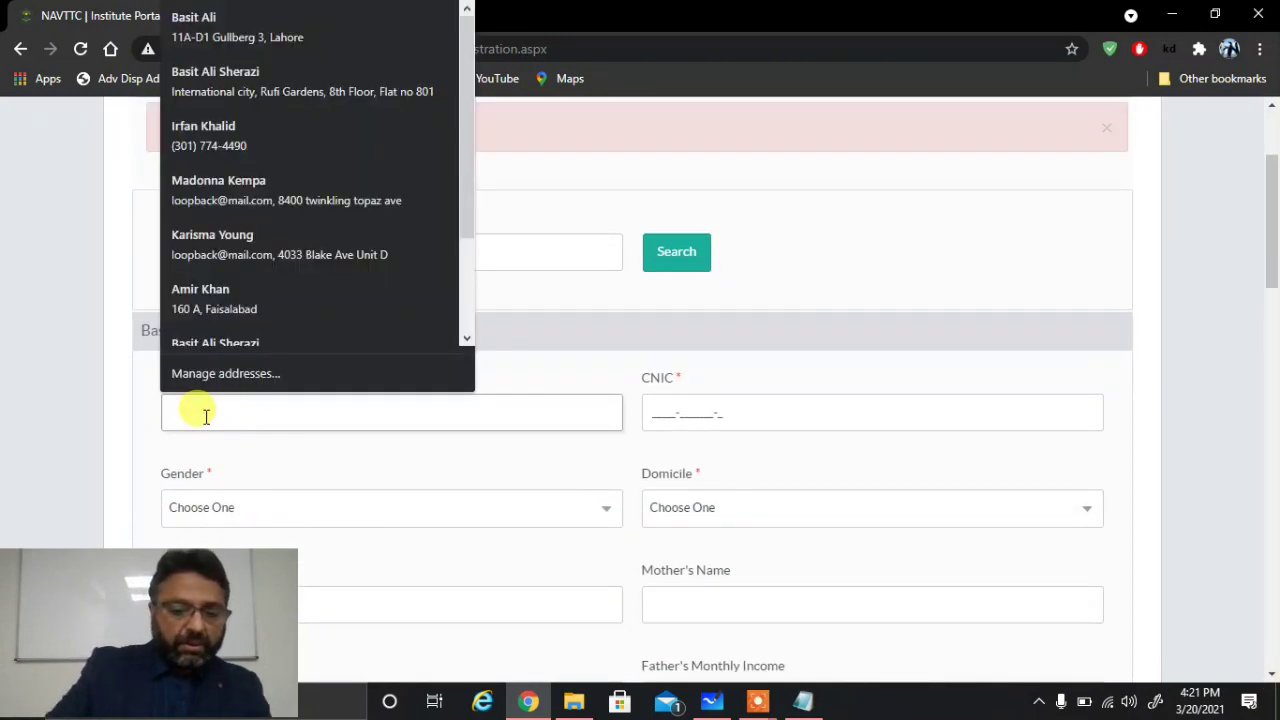
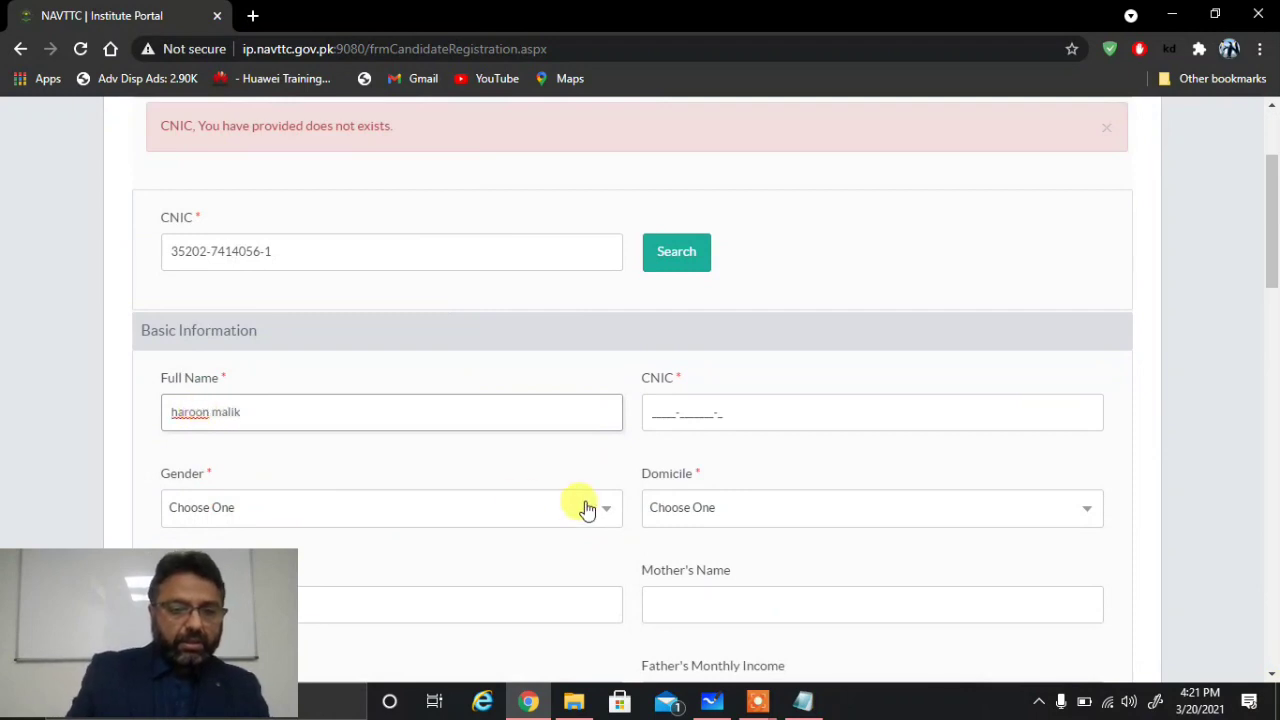
left_click(647, 410)
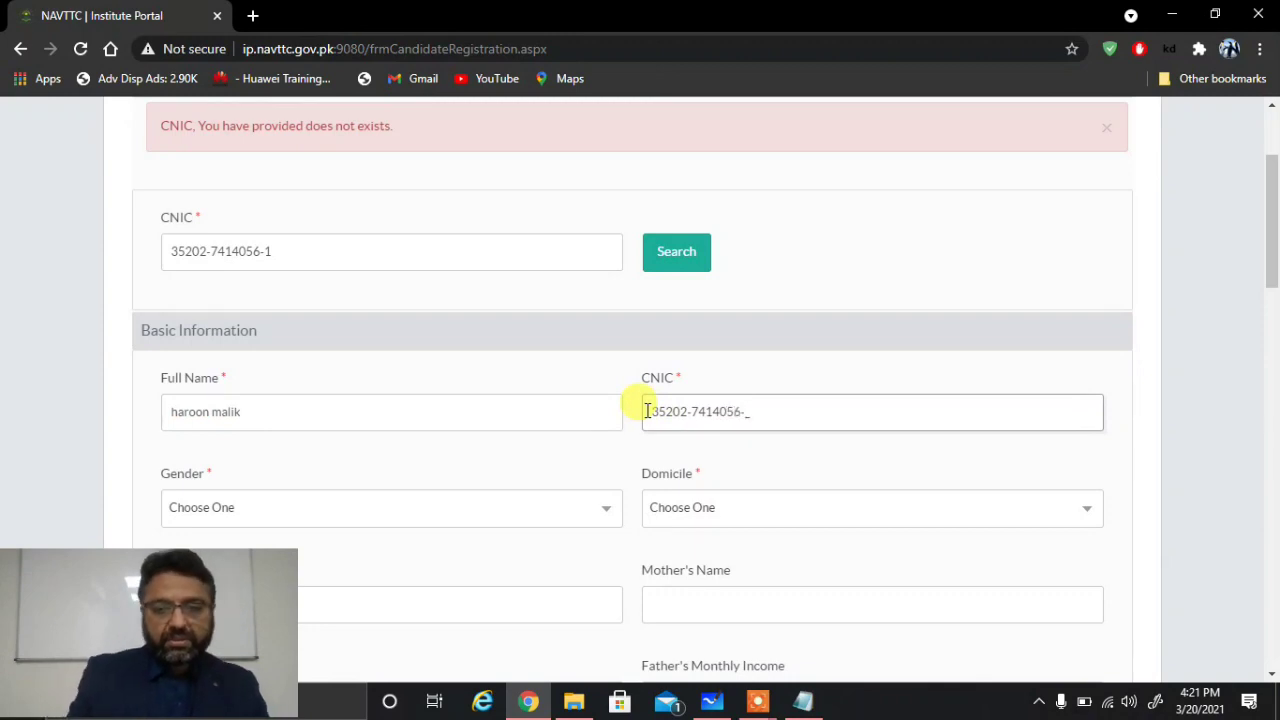
Step: Set Gender to Male and Domicile to Punjab
left_click(583, 519)
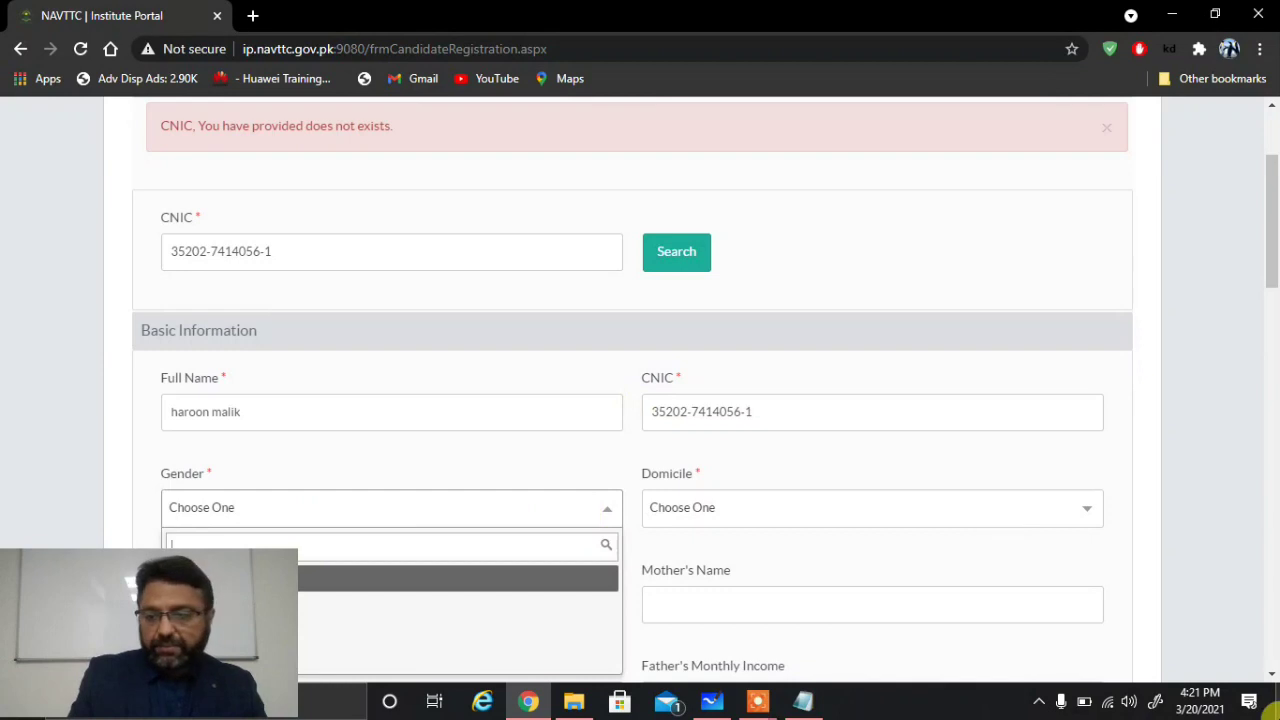
left_click(1272, 641)
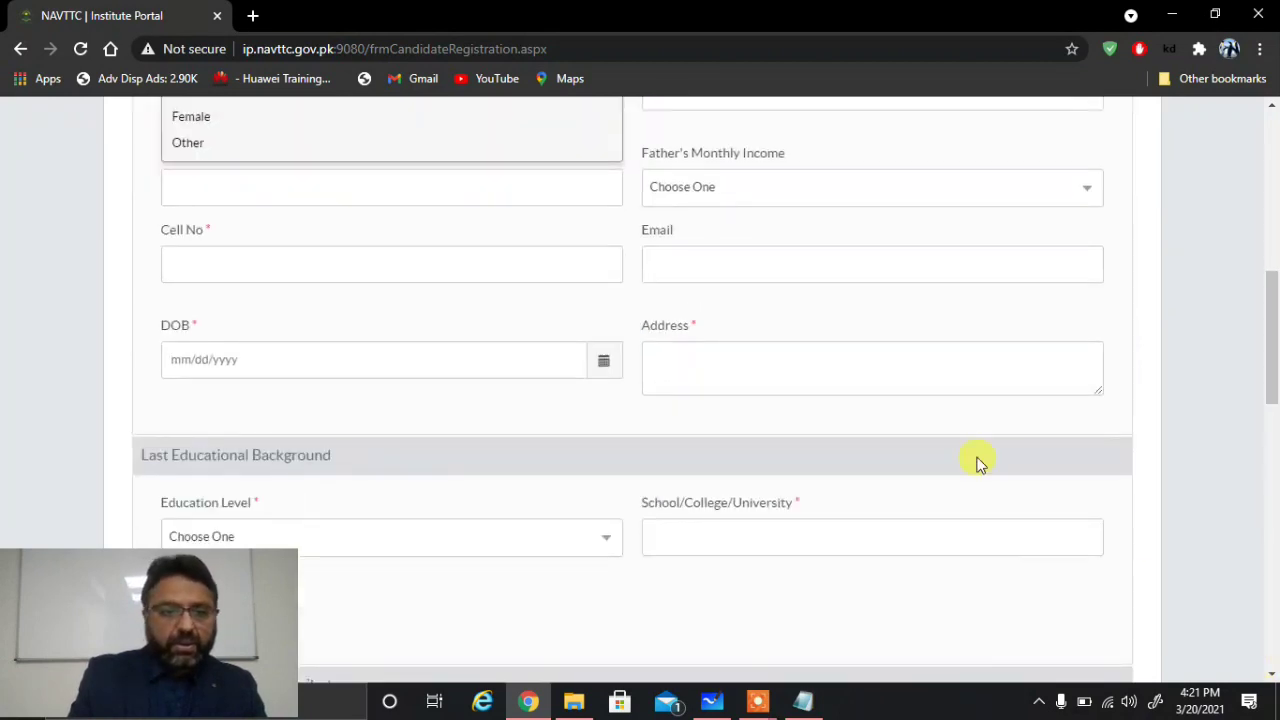
left_click(1272, 106)
left_click(1272, 106)
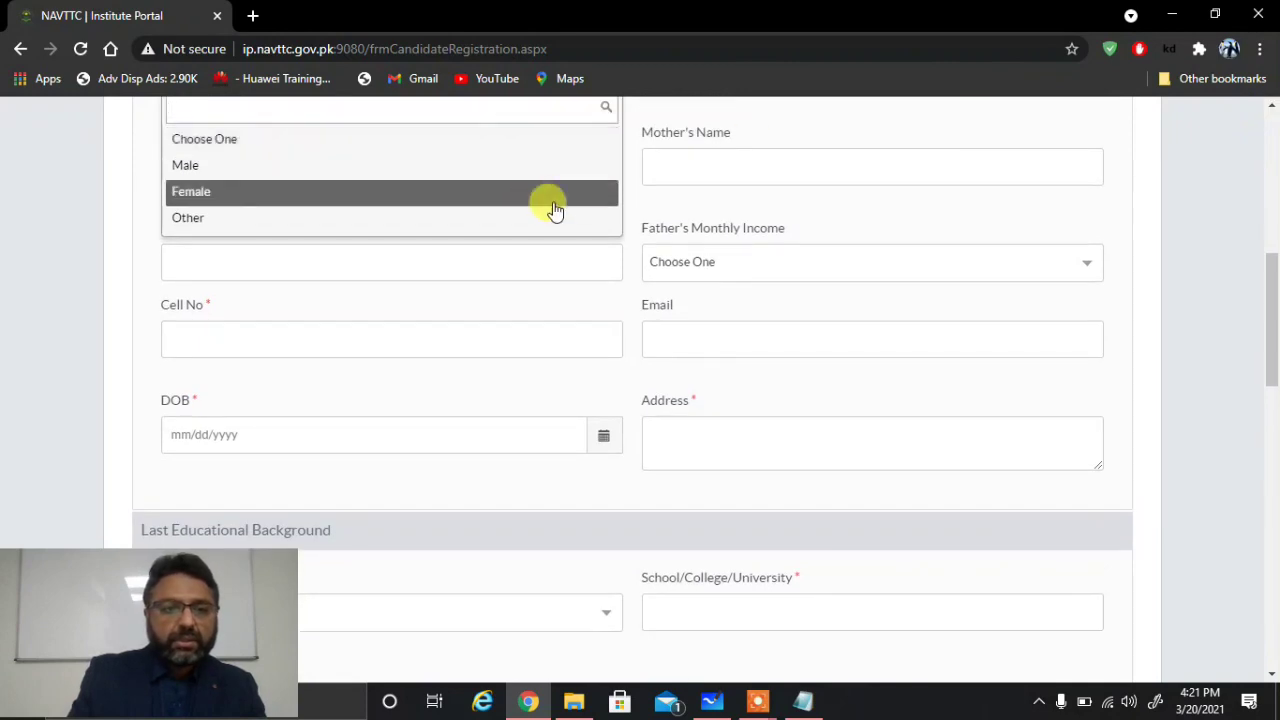
scroll(530, 160, "up", 3)
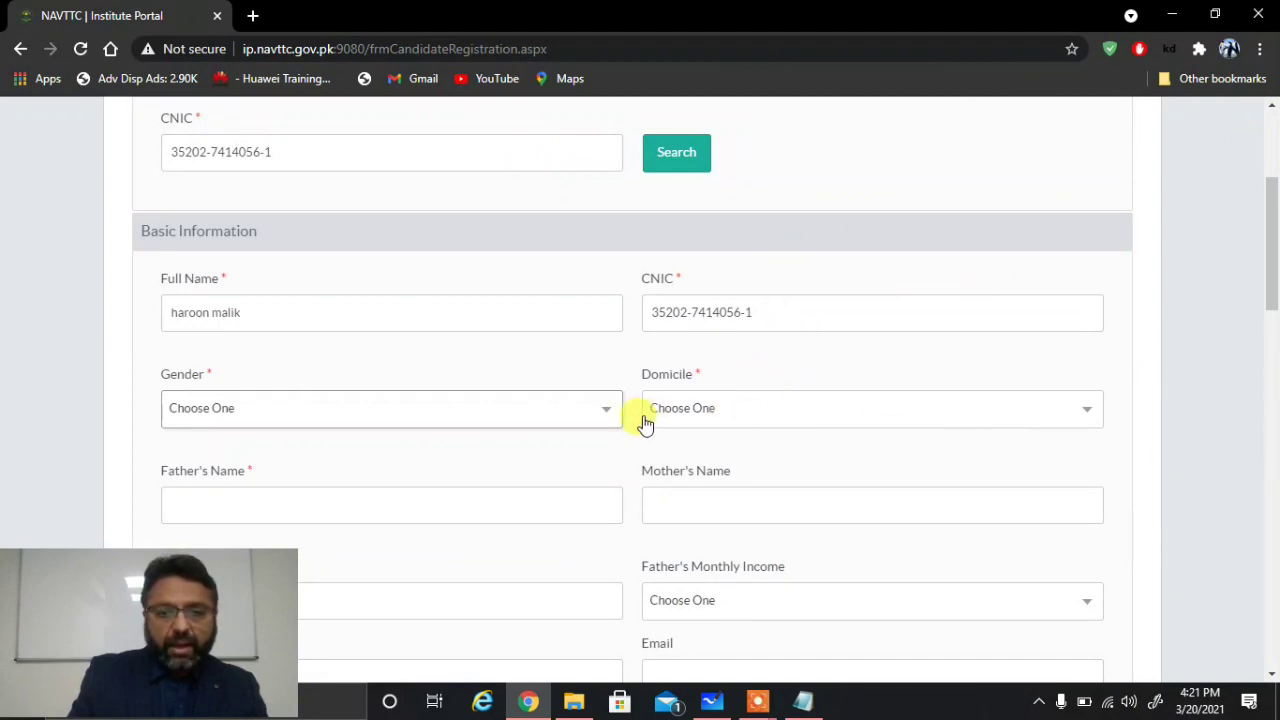
left_click(589, 412)
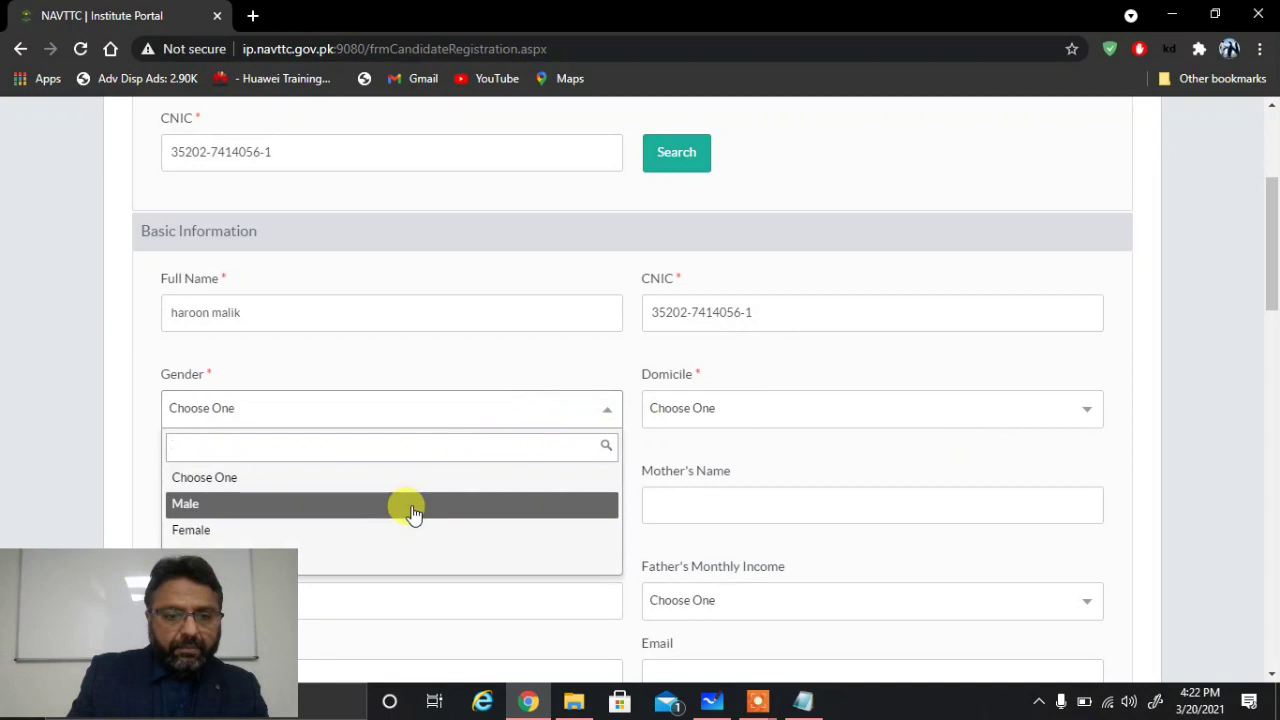
left_click(413, 508)
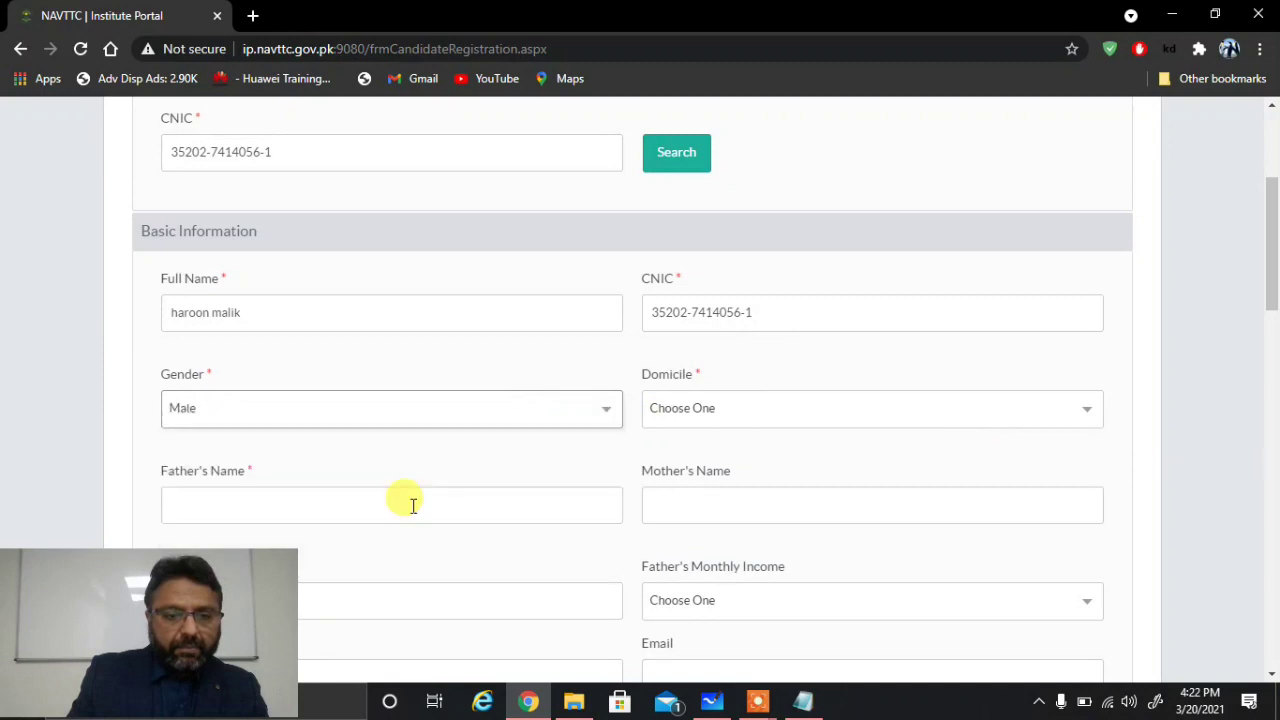
left_click(819, 420)
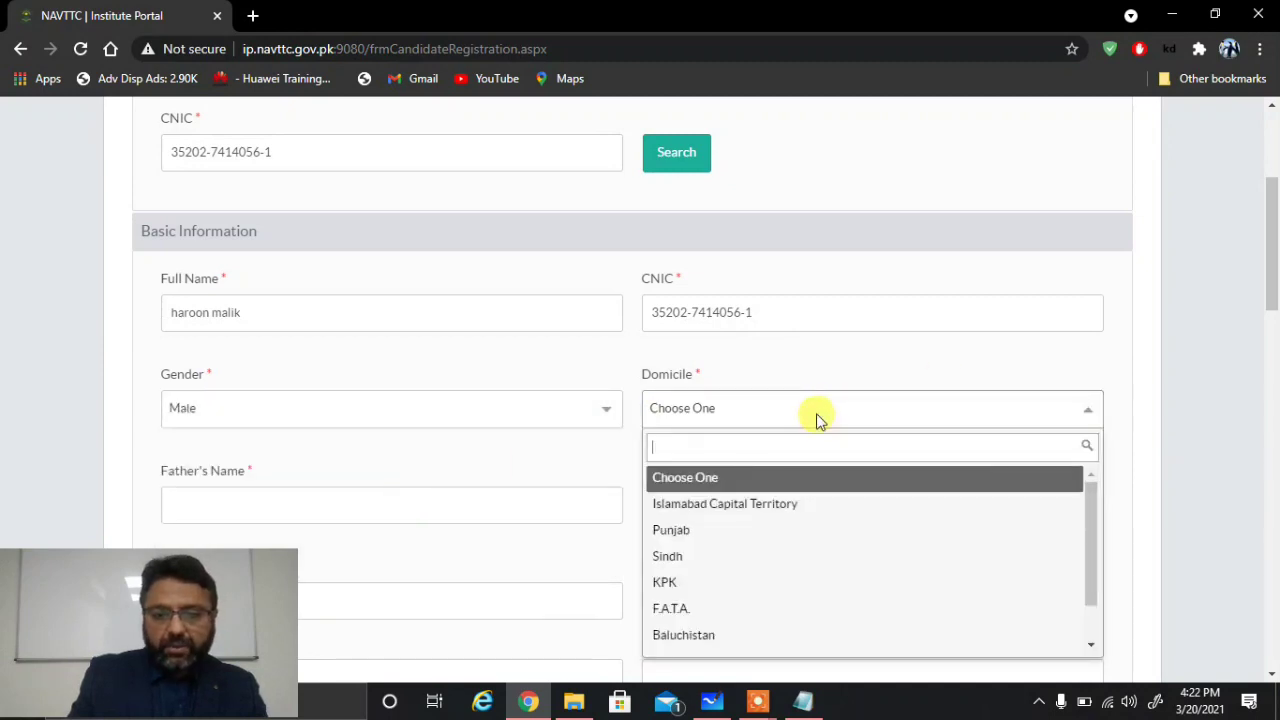
left_click(728, 530)
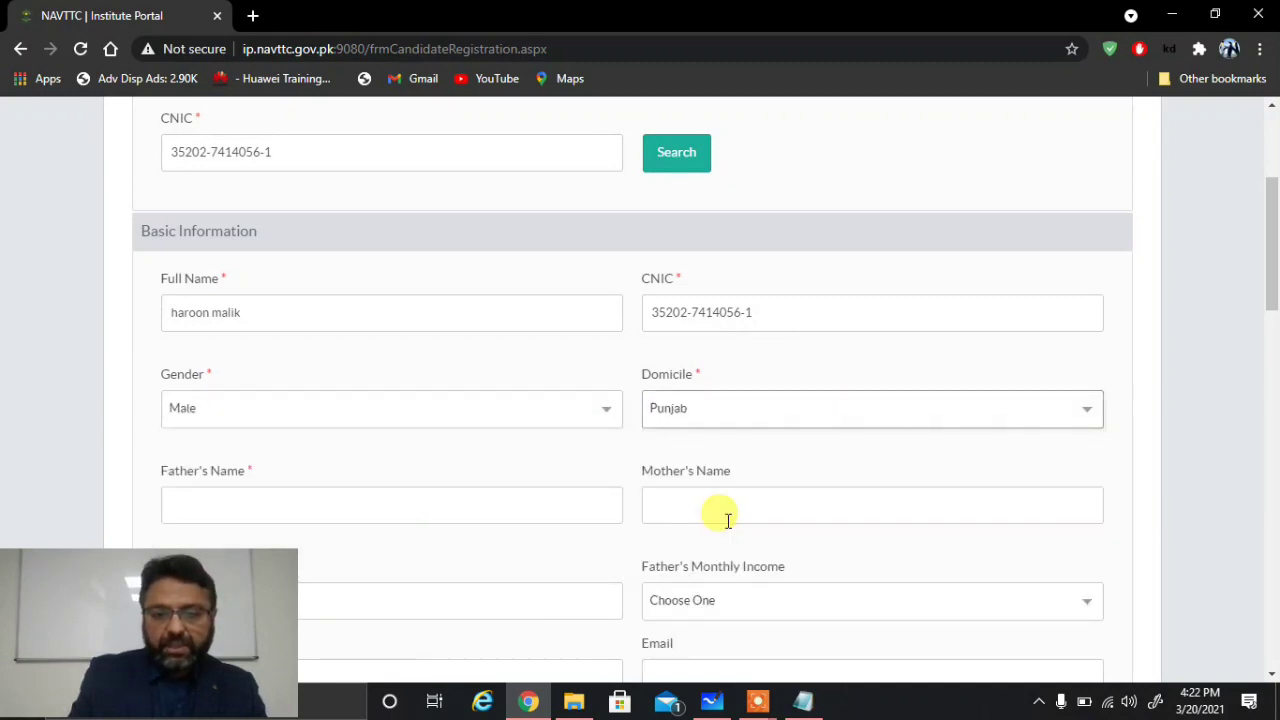
Step: Fill in father's name, mother's name, father's occupation, and income 40,000 to 50,000
left_click(1272, 677)
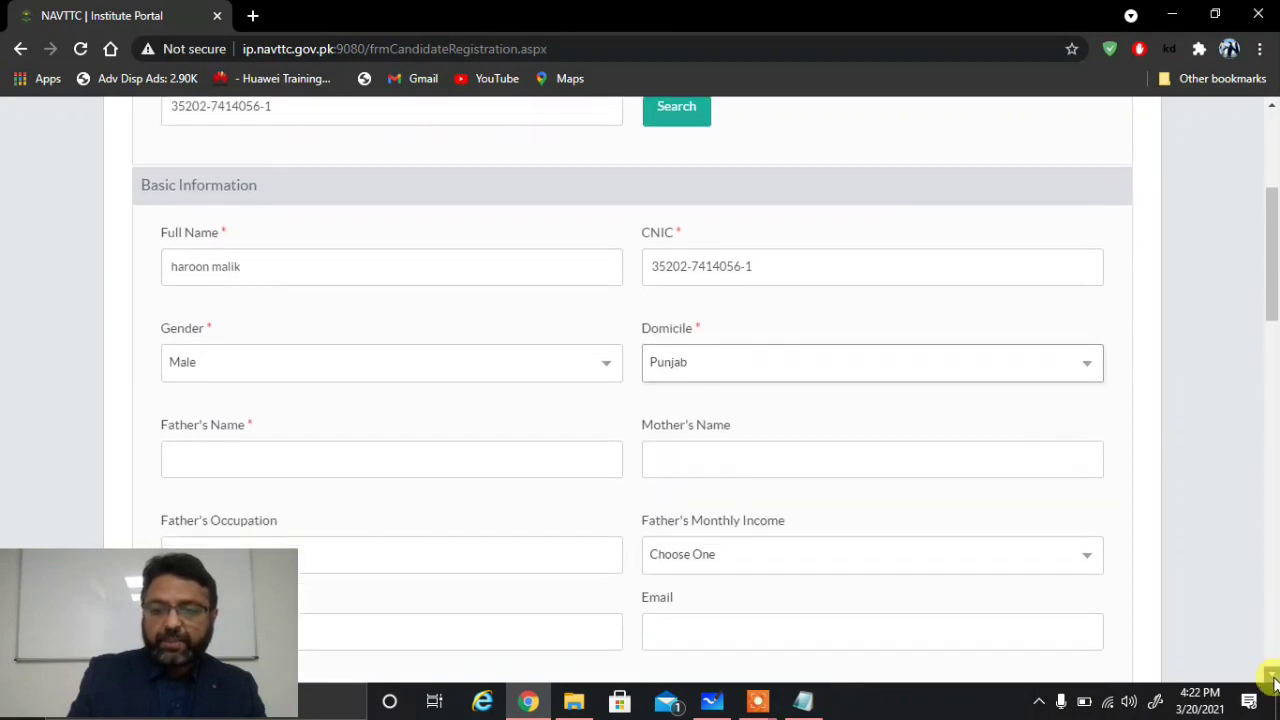
left_click(1272, 677)
left_click(1272, 677)
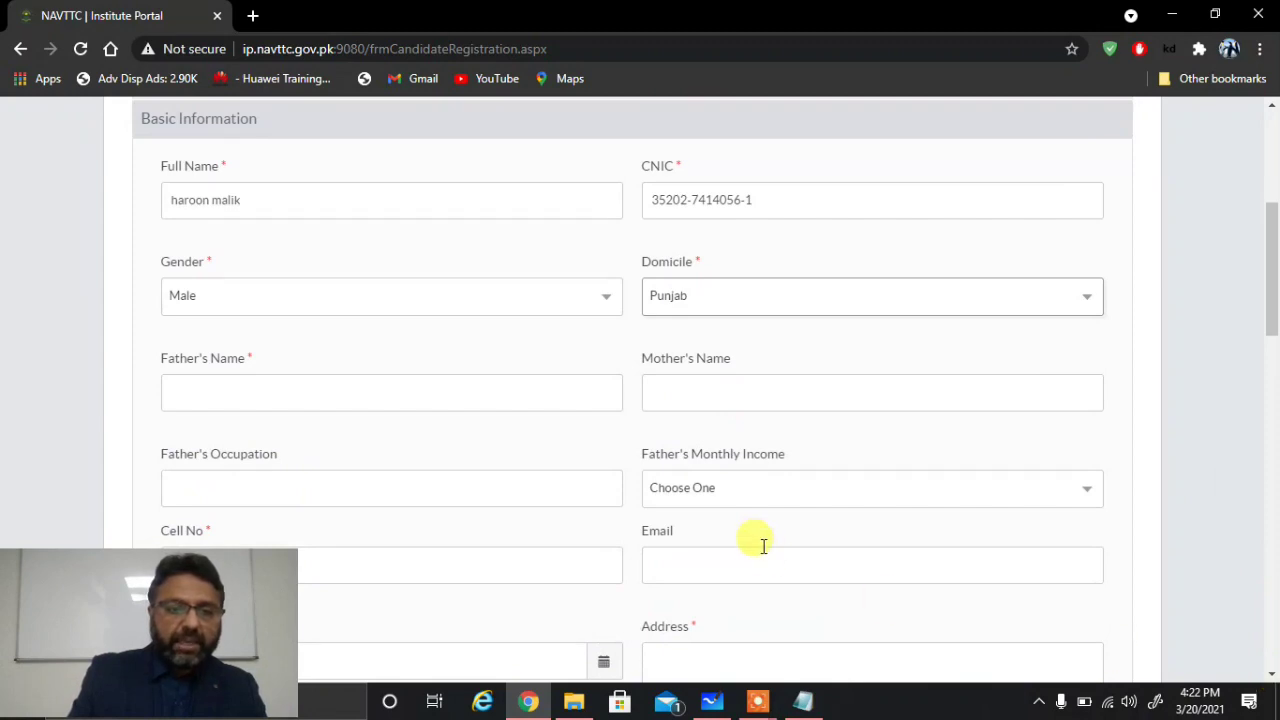
left_click(246, 393)
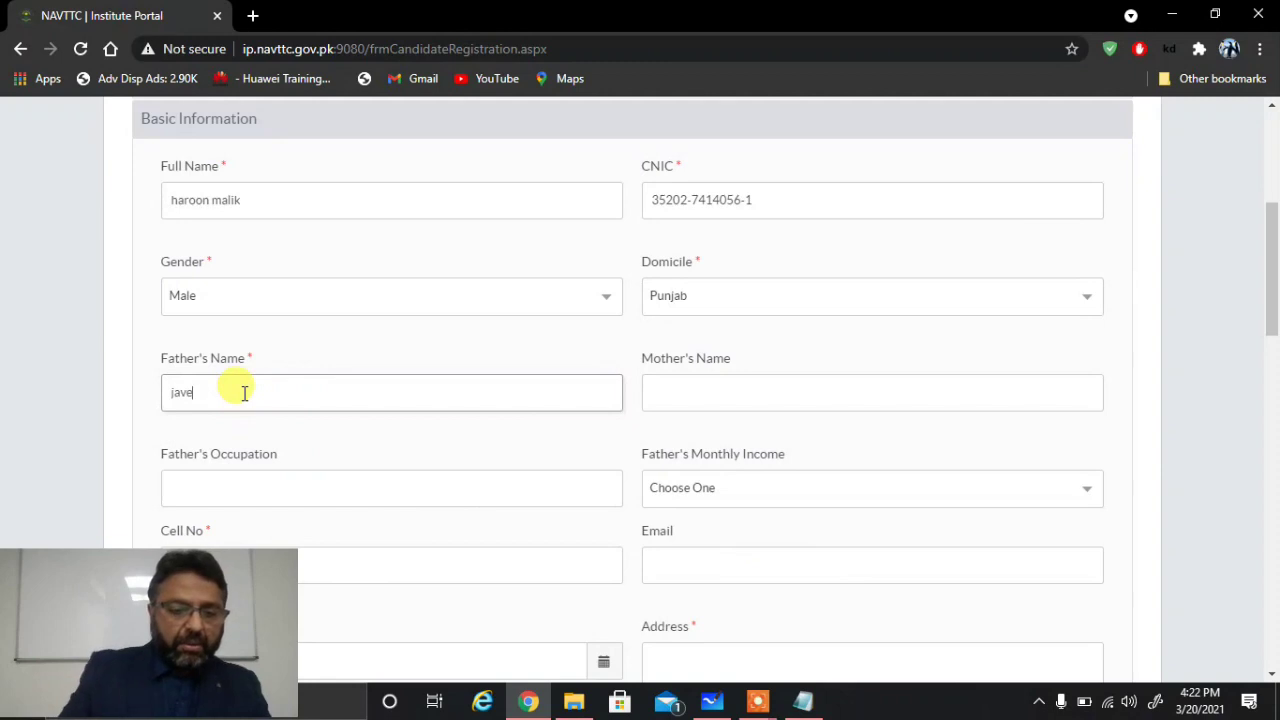
left_click(676, 403)
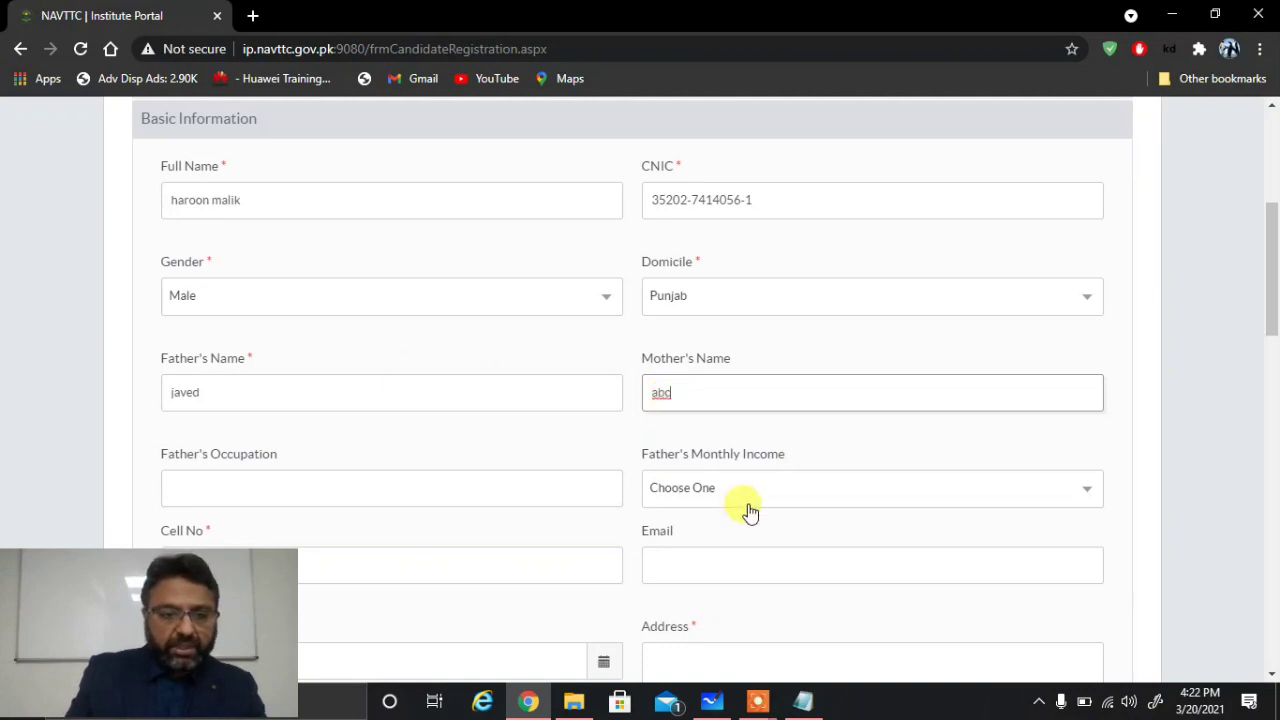
left_click(309, 479)
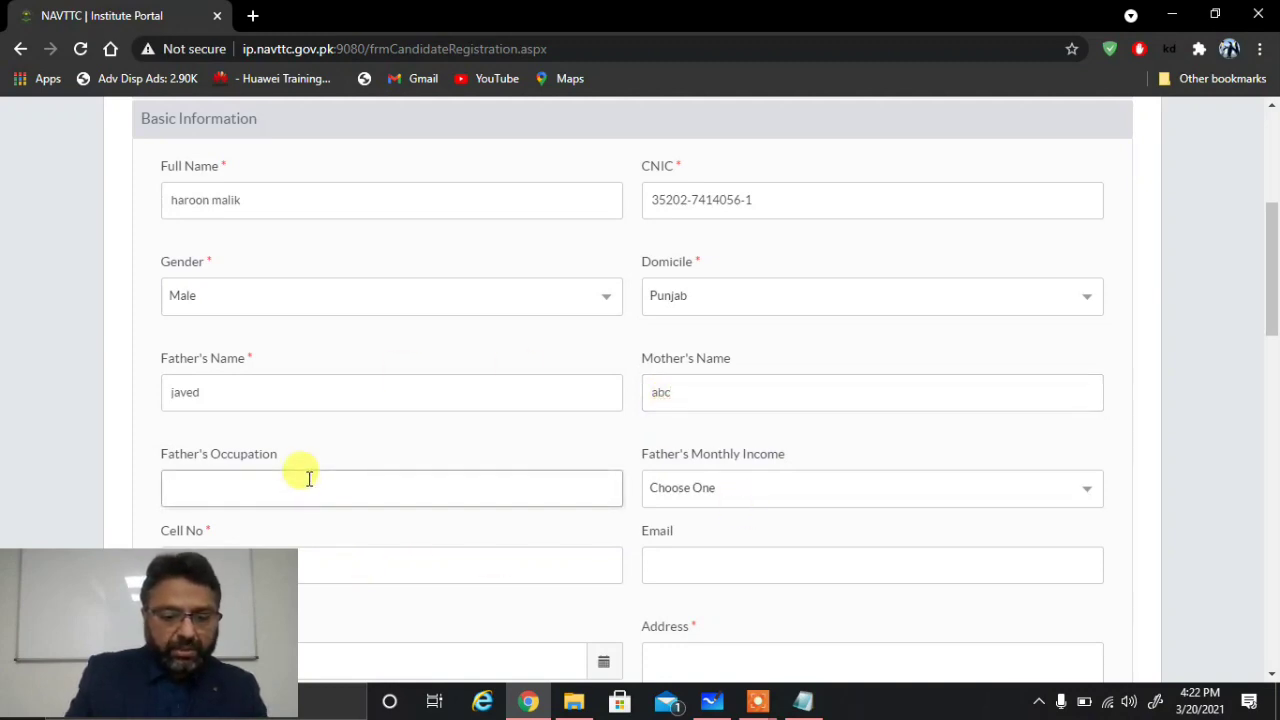
left_click(734, 487)
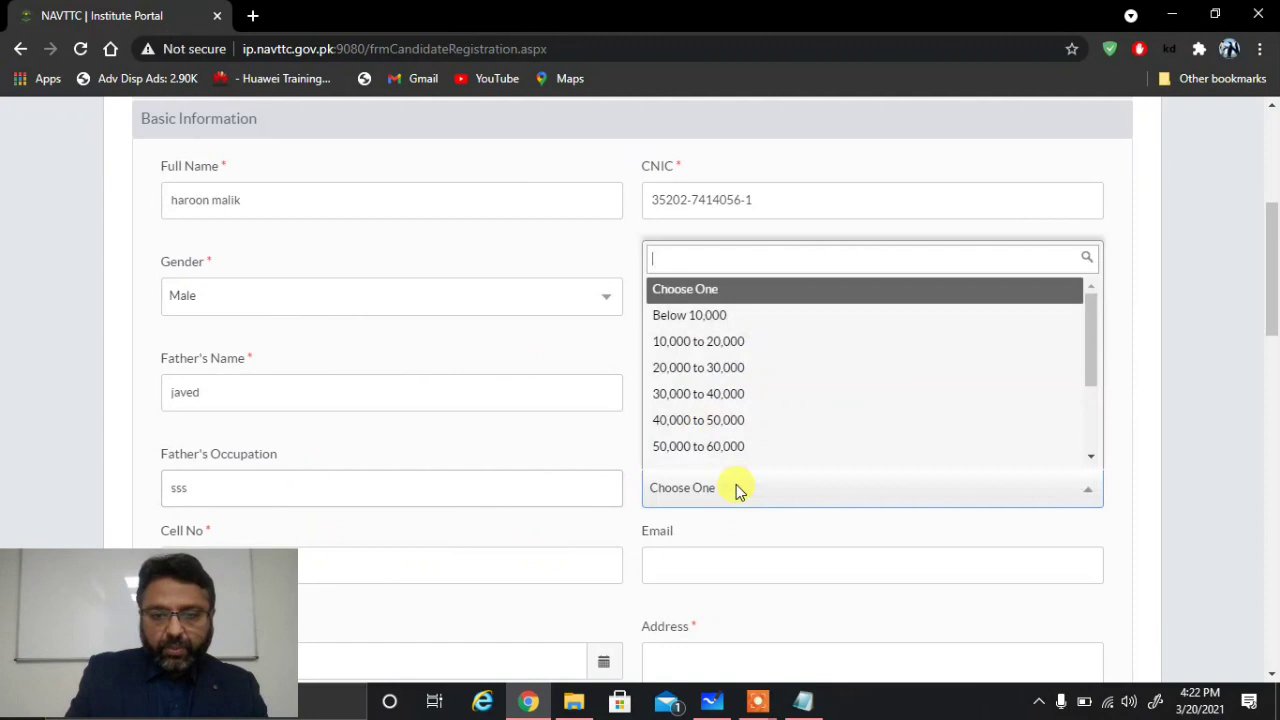
left_click(737, 420)
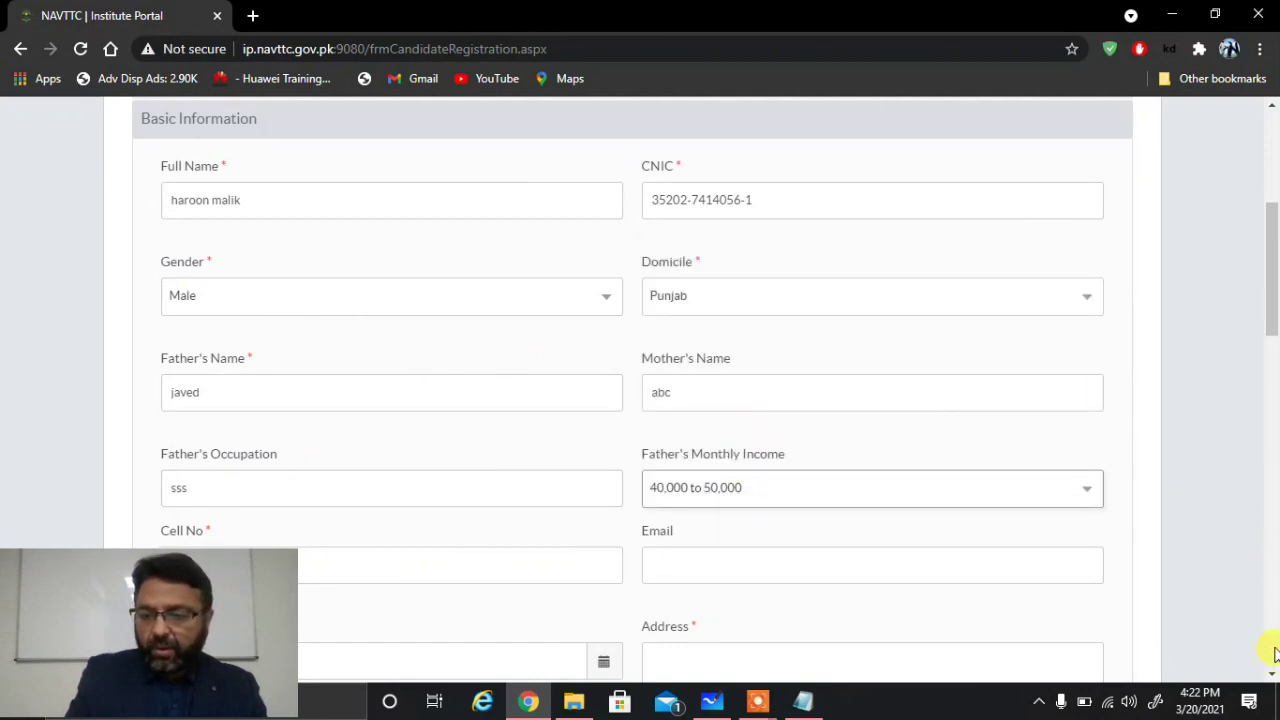
left_click(1274, 652)
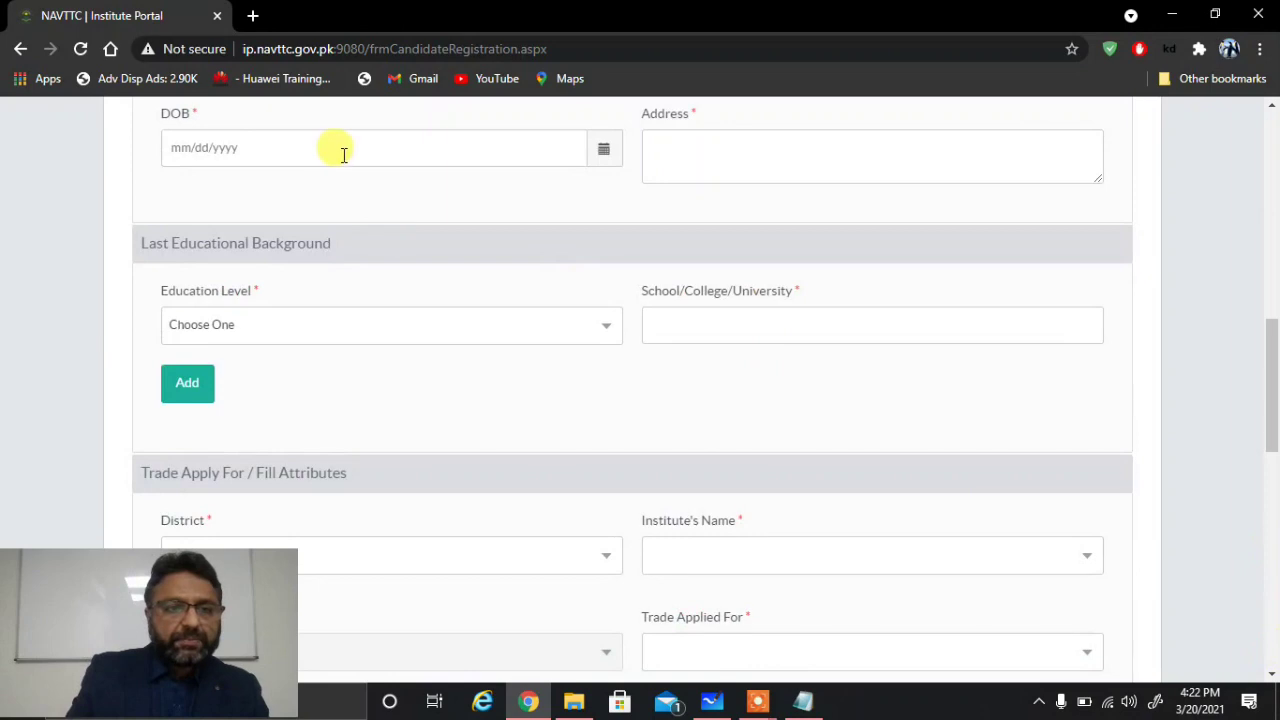
Step: Fill in the Cell No and Email fields with the candidate's phone number and address
left_click(1273, 108)
left_click(1273, 108)
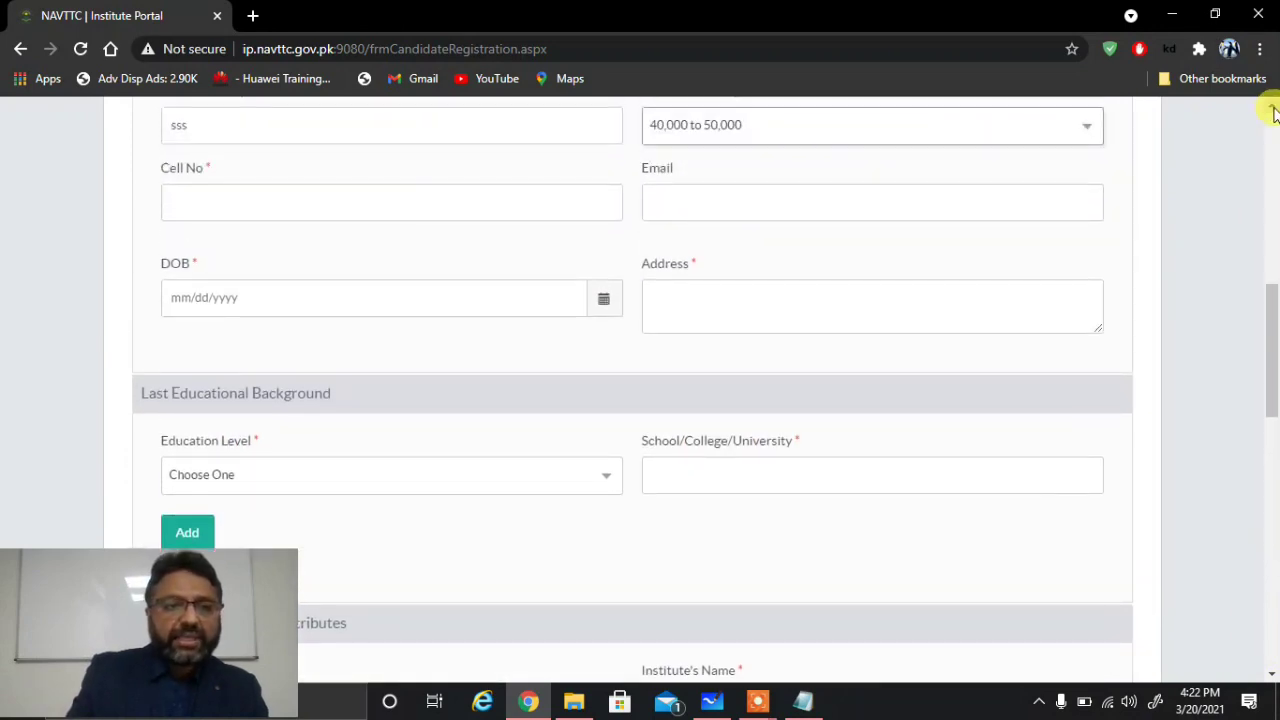
left_click(204, 205)
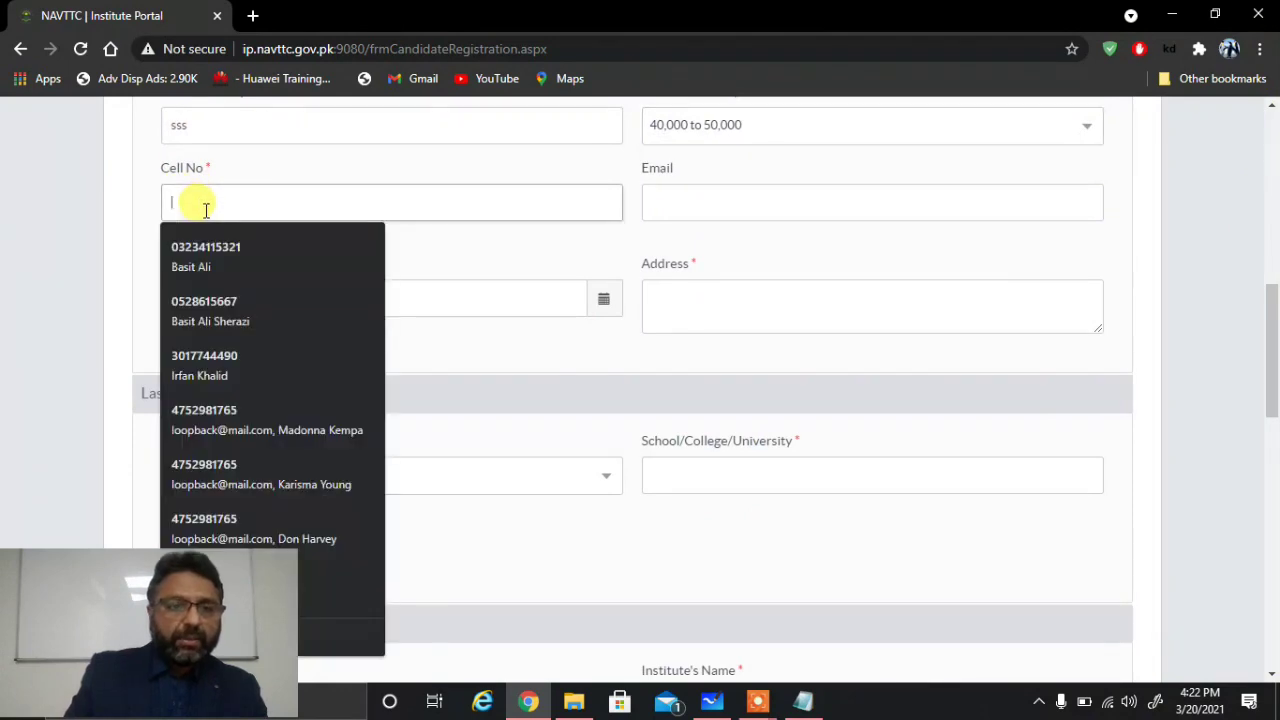
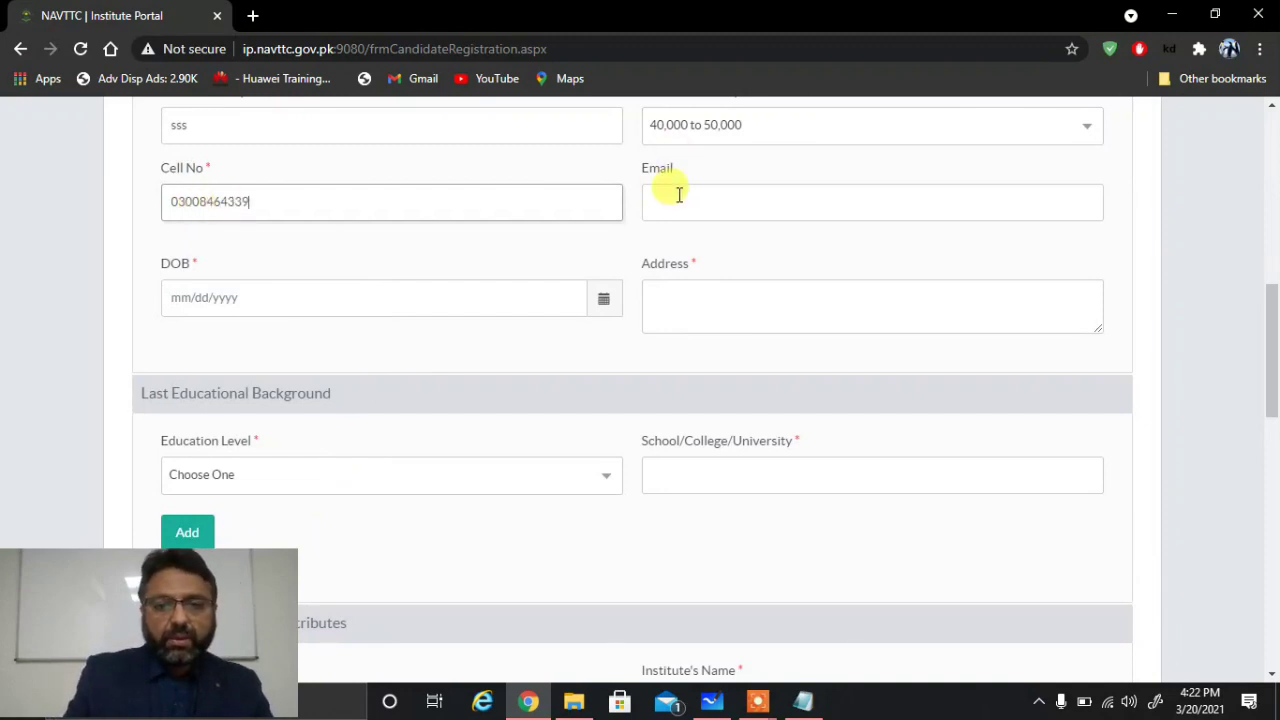
left_click(678, 195)
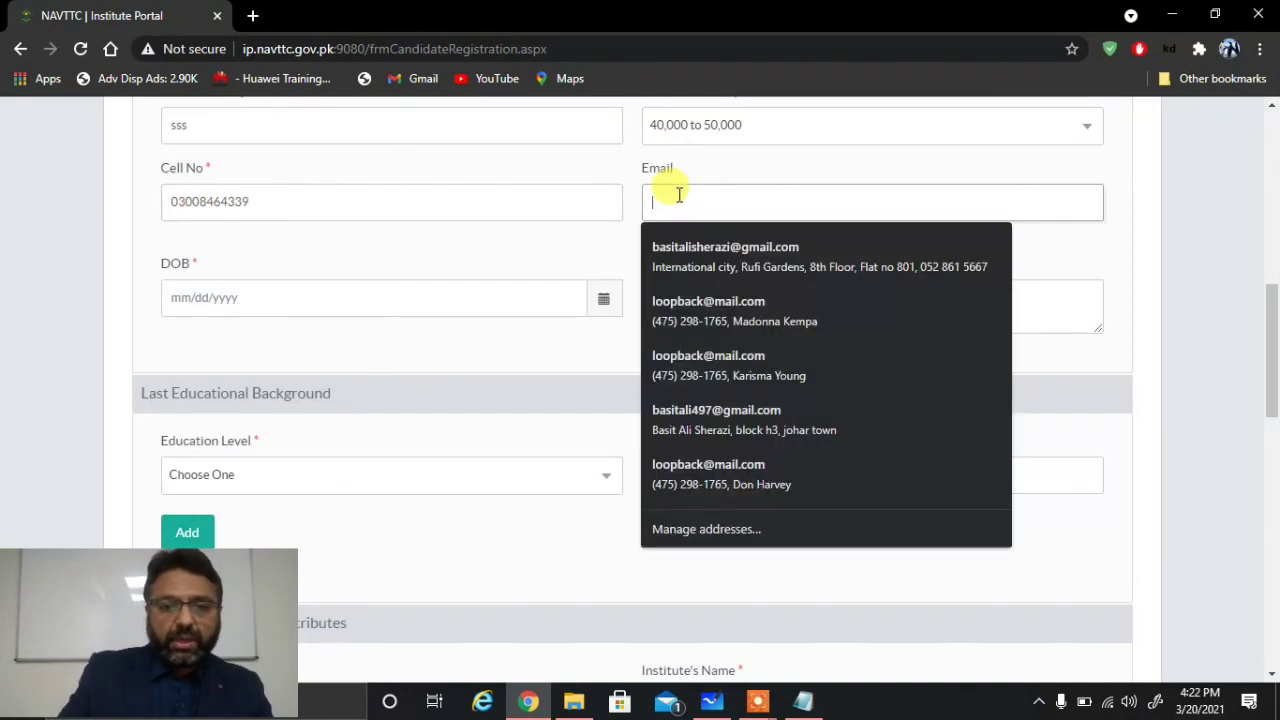
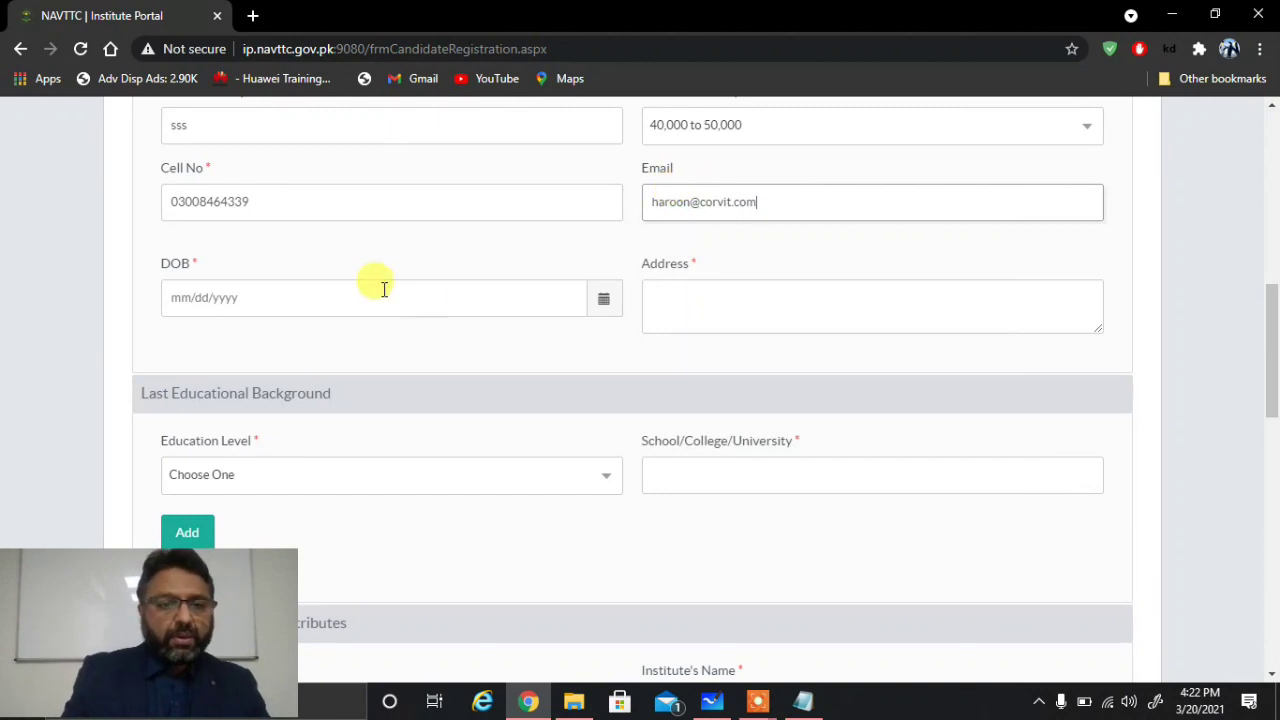
left_click(344, 298)
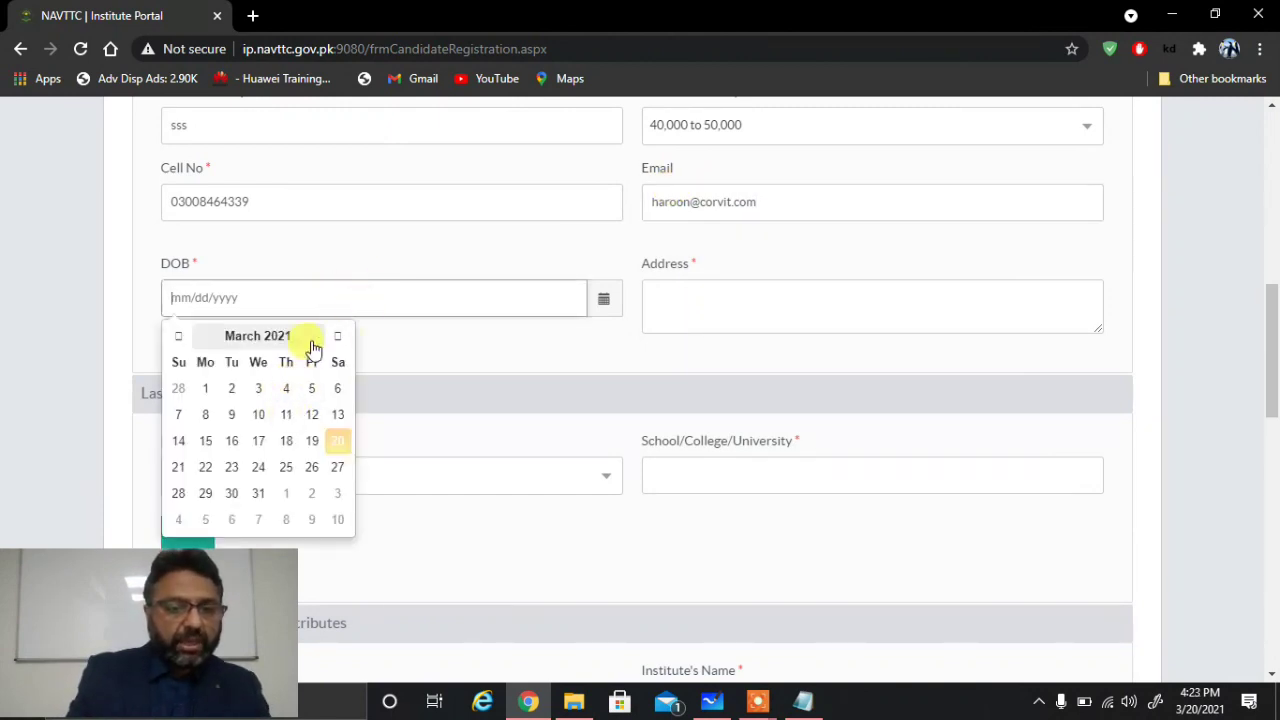
Step: Pick day 17 in the DOB calendar and page it back toward 2019
left_click(262, 440)
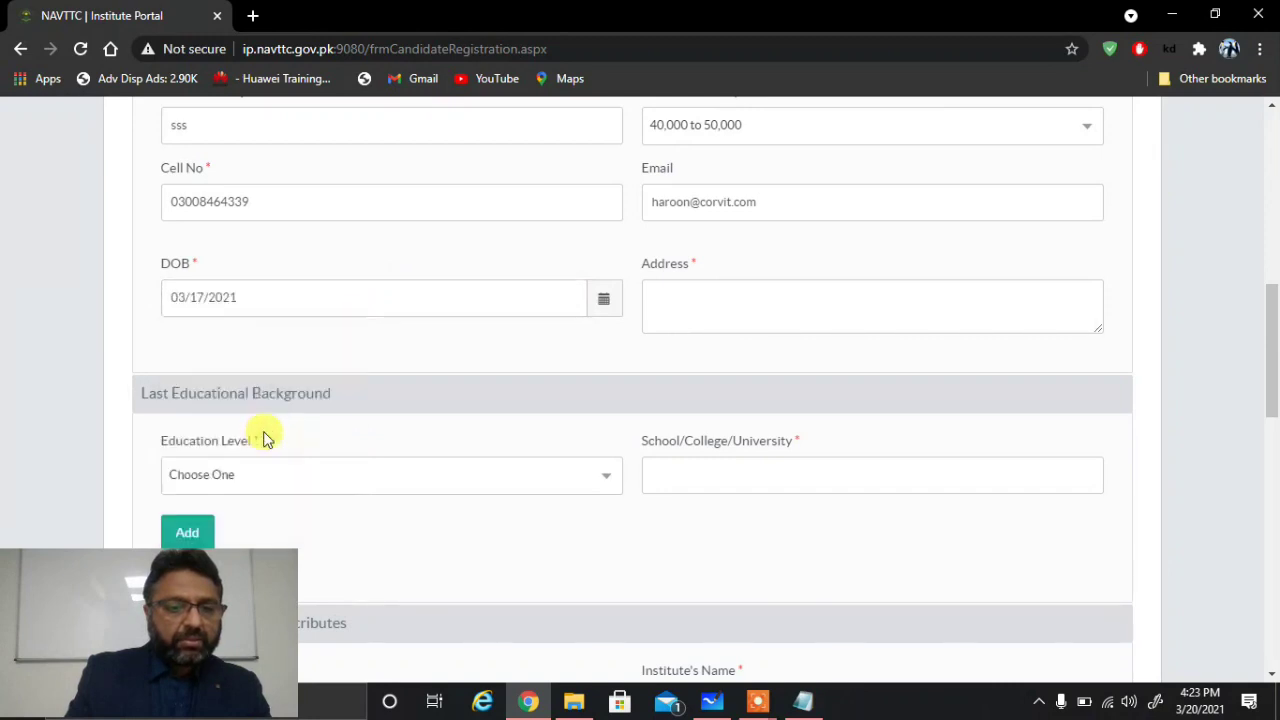
scroll(780, 297, "down", 1)
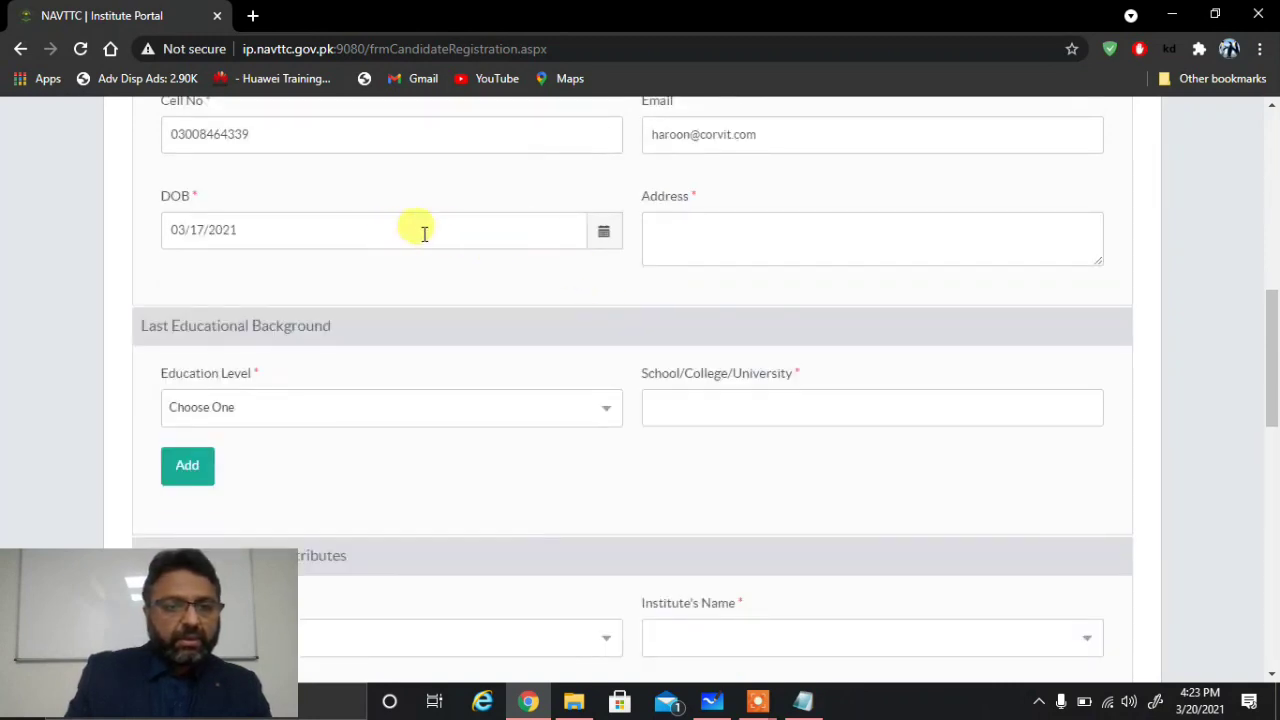
left_click(604, 232)
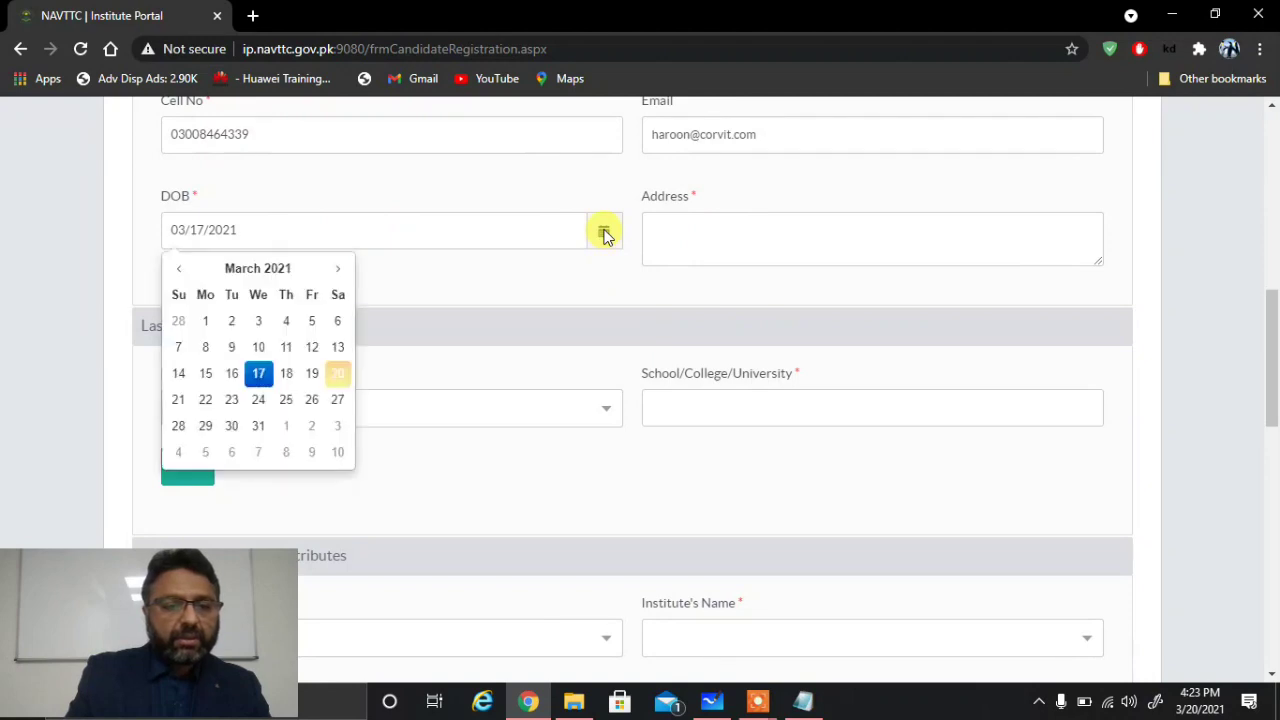
left_click(181, 270)
left_click(181, 270)
left_click(181, 270)
left_click(181, 270)
left_click(181, 270)
left_click(181, 270)
triple_click(181, 272)
double_click(181, 272)
triple_click(181, 272)
double_click(181, 272)
double_click(181, 272)
left_click(181, 272)
left_click(181, 272)
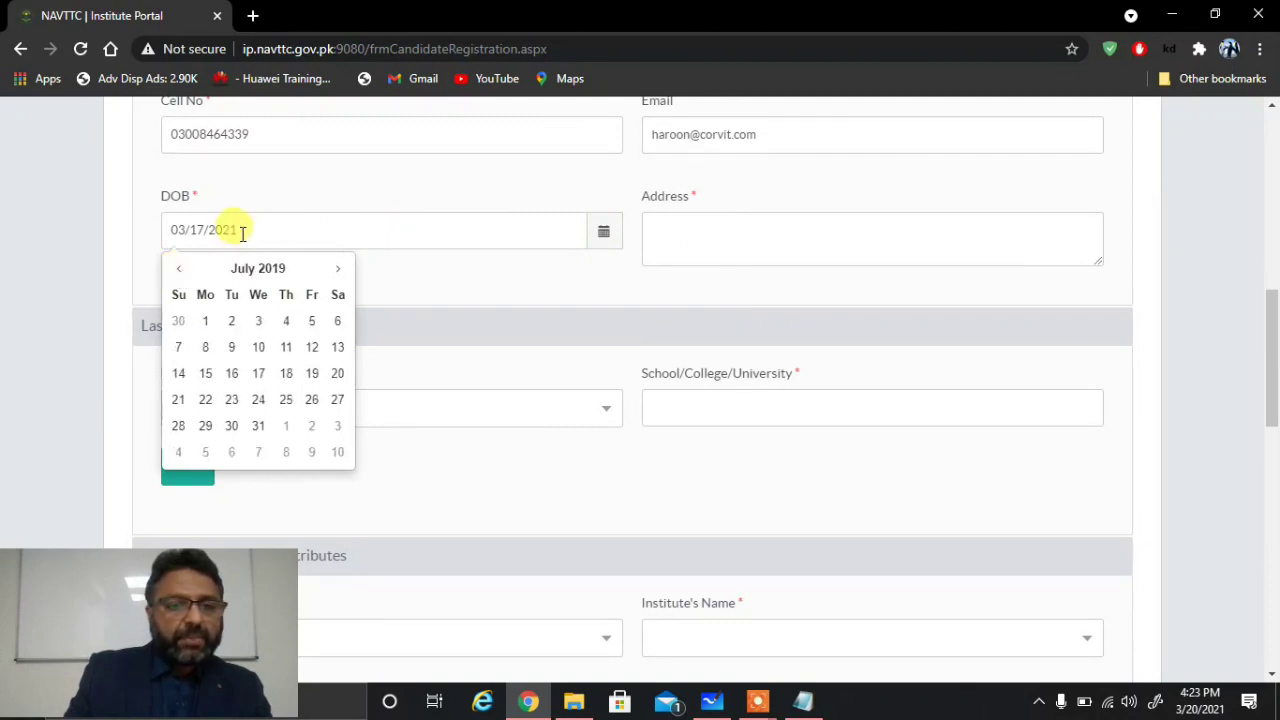
Step: Change the date-of-birth year to 1999 so it reads 03/17/1999
left_click(243, 232)
key("BackSpace")
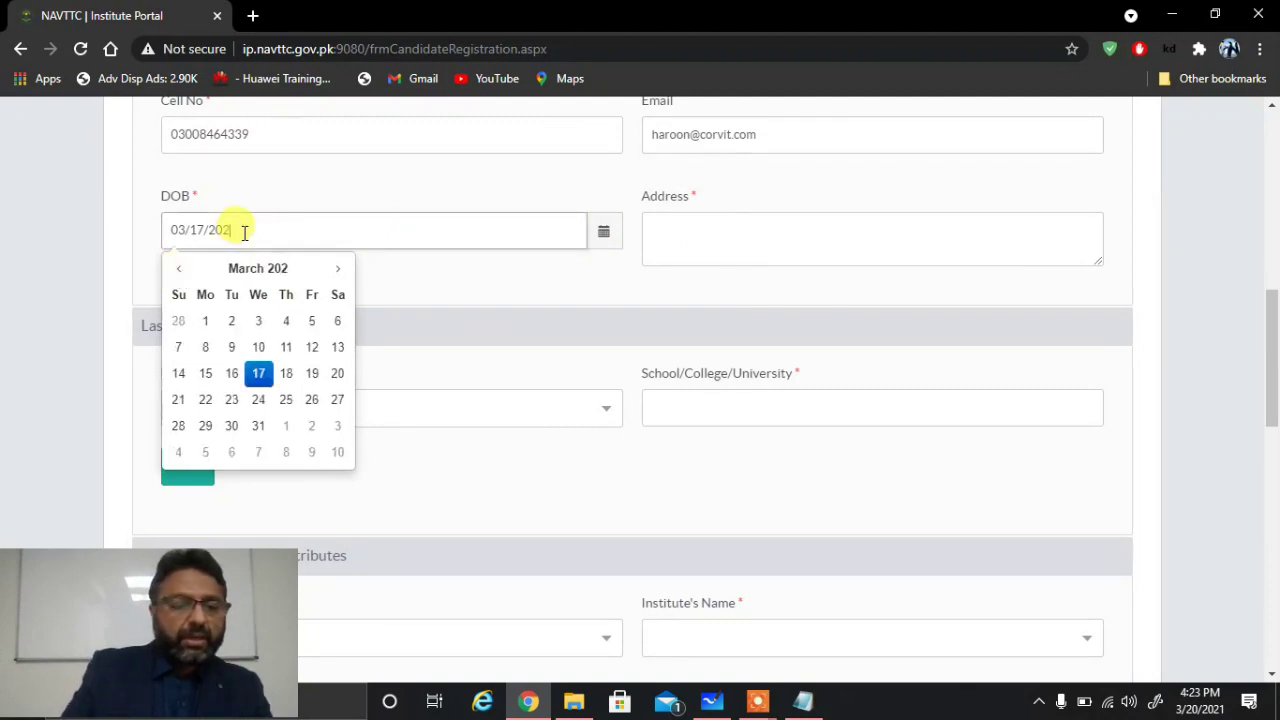
key("BackSpace")
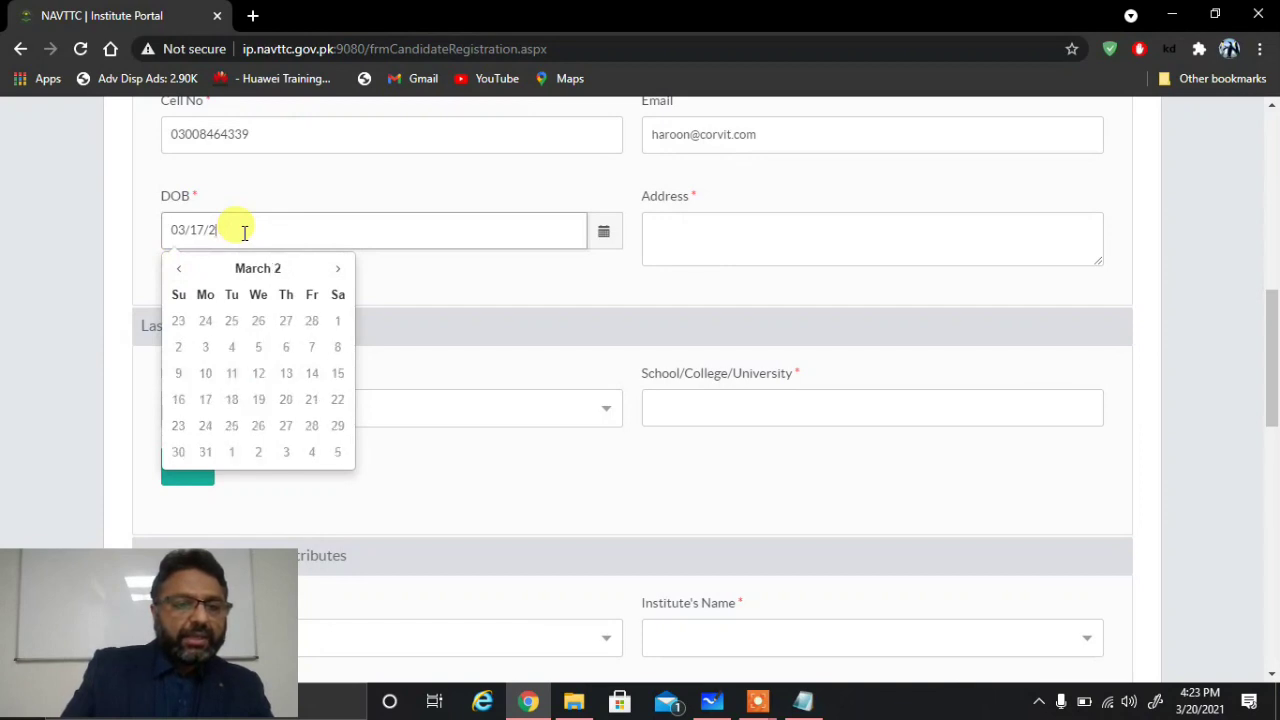
key("BackSpace")
type("1999")
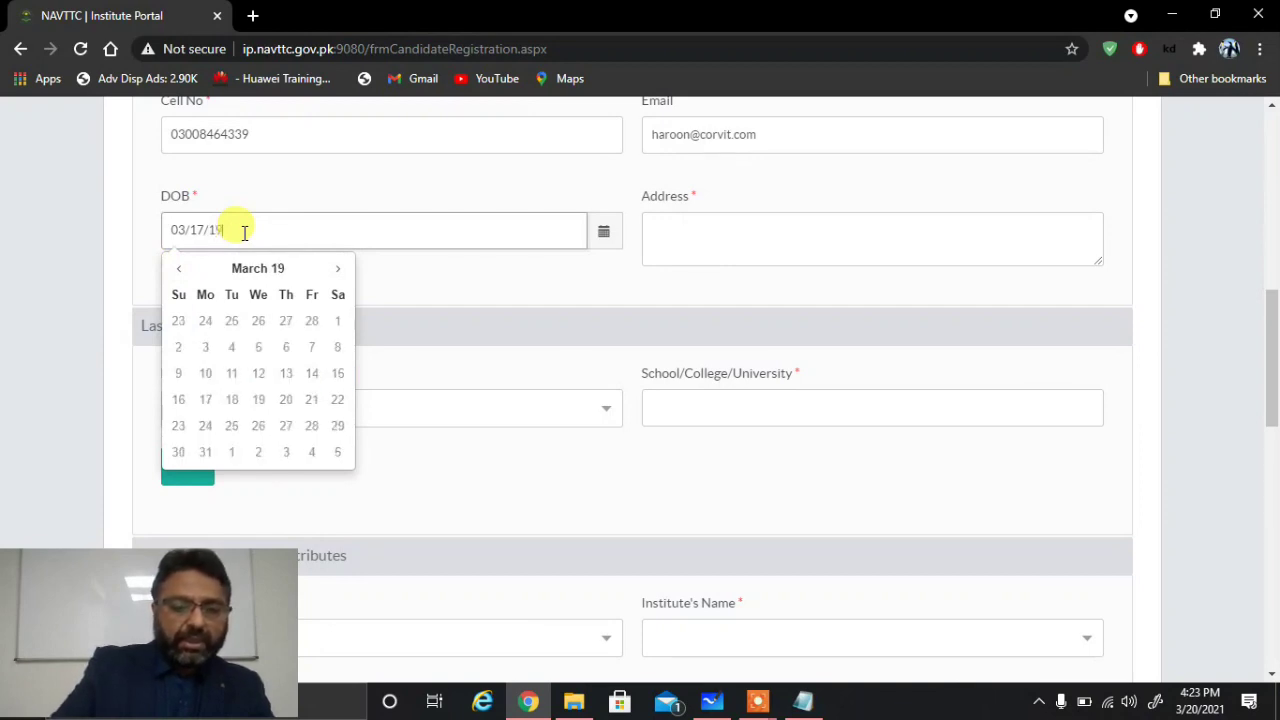
Step: Clear the stray autofill text from the Address field
left_click(676, 237)
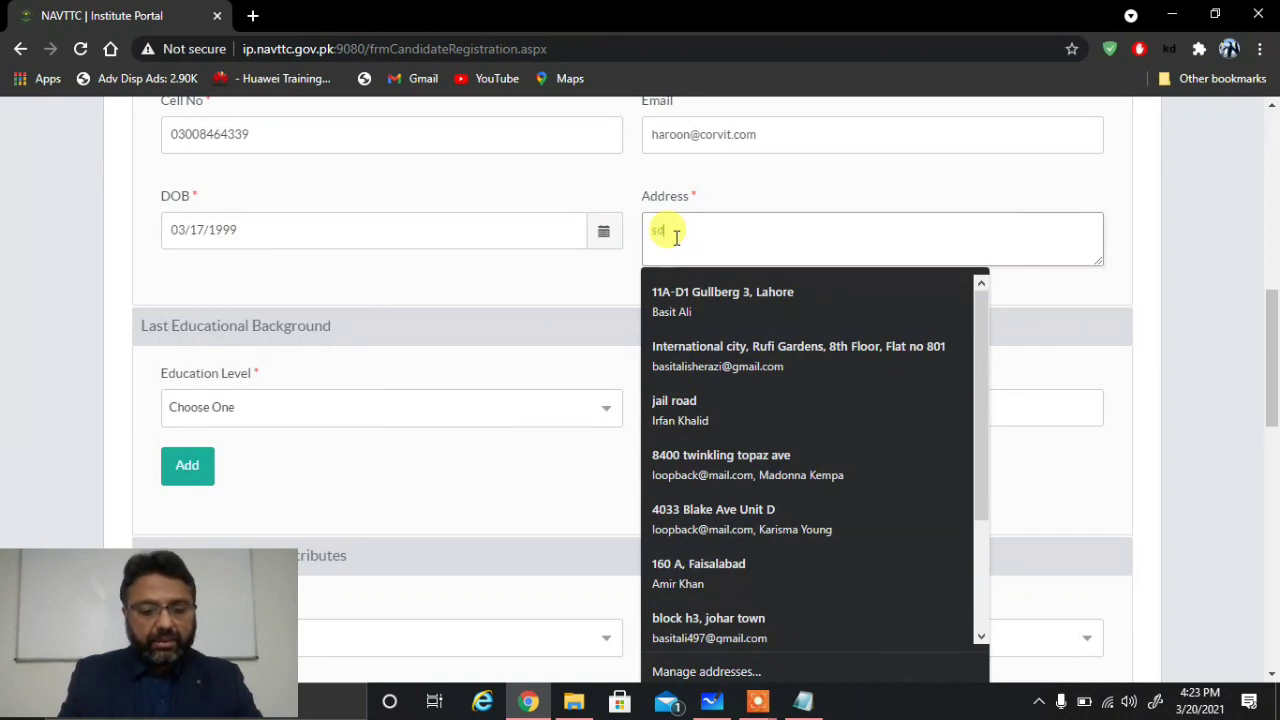
key("Escape")
key("BackSpace")
key("BackSpace")
key("BackSpace")
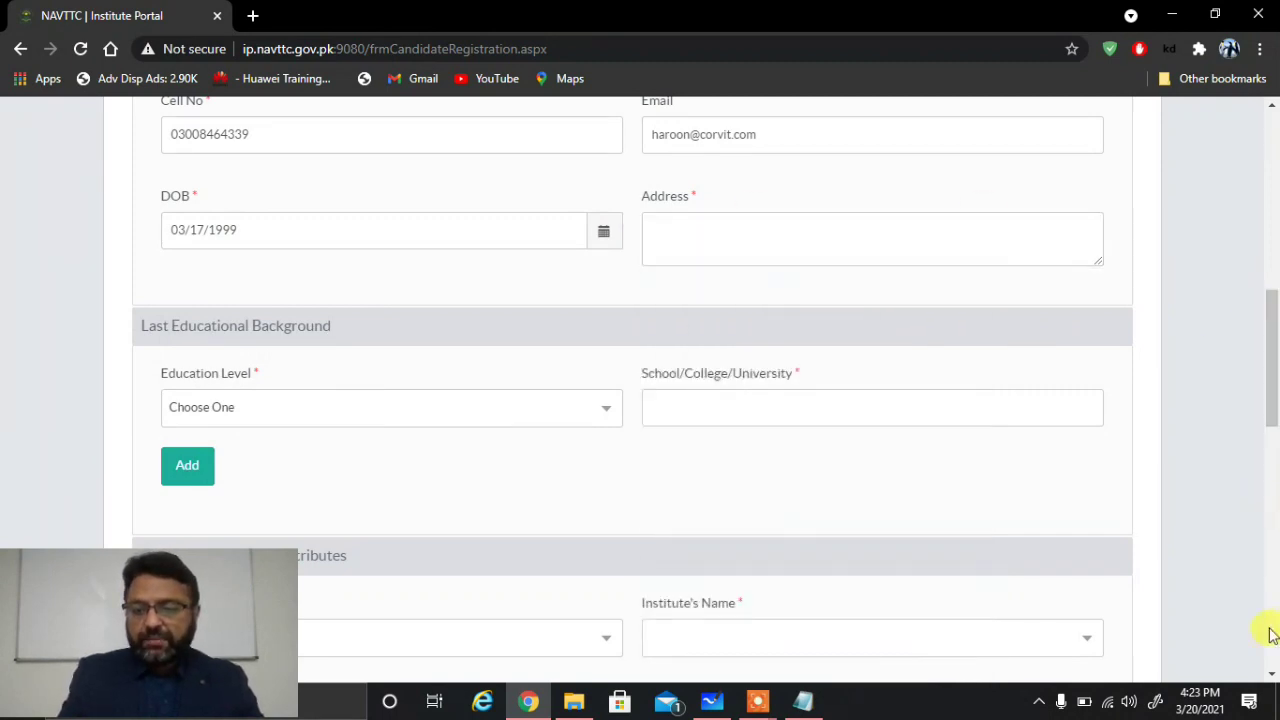
left_click(1272, 676)
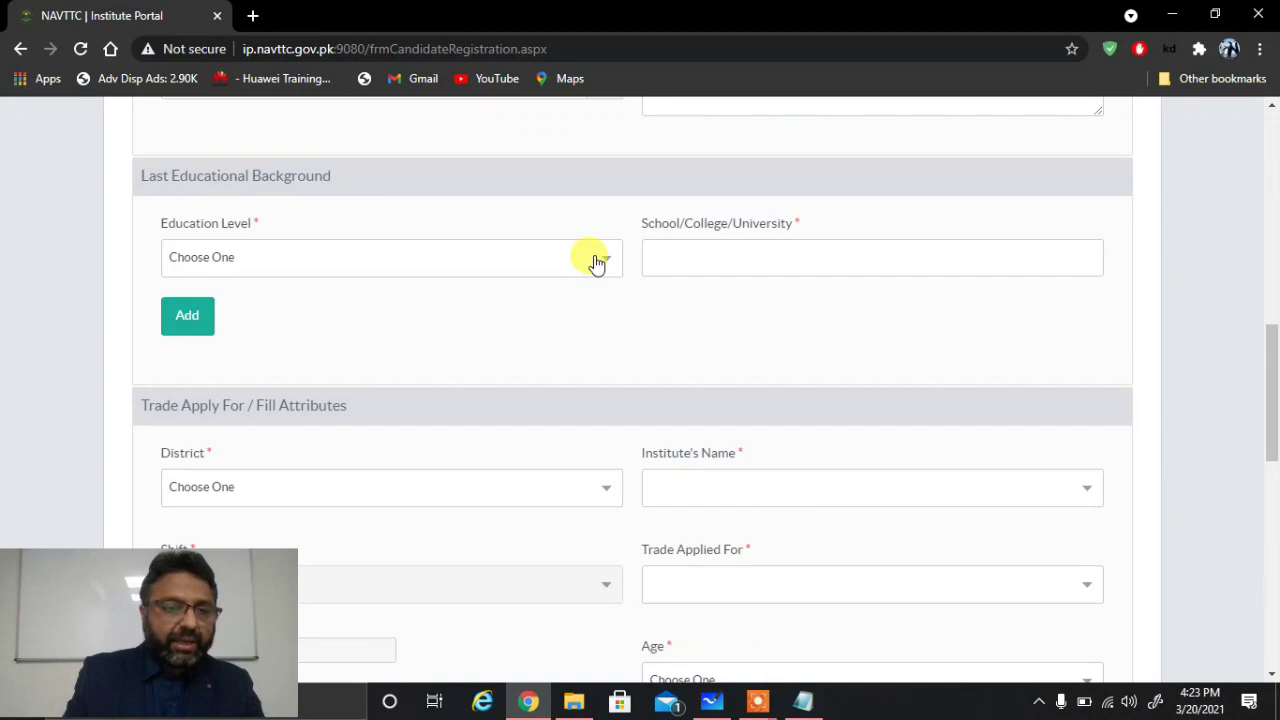
Step: Add a Bachelor record with institution gcu to Last Educational Background
left_click(596, 263)
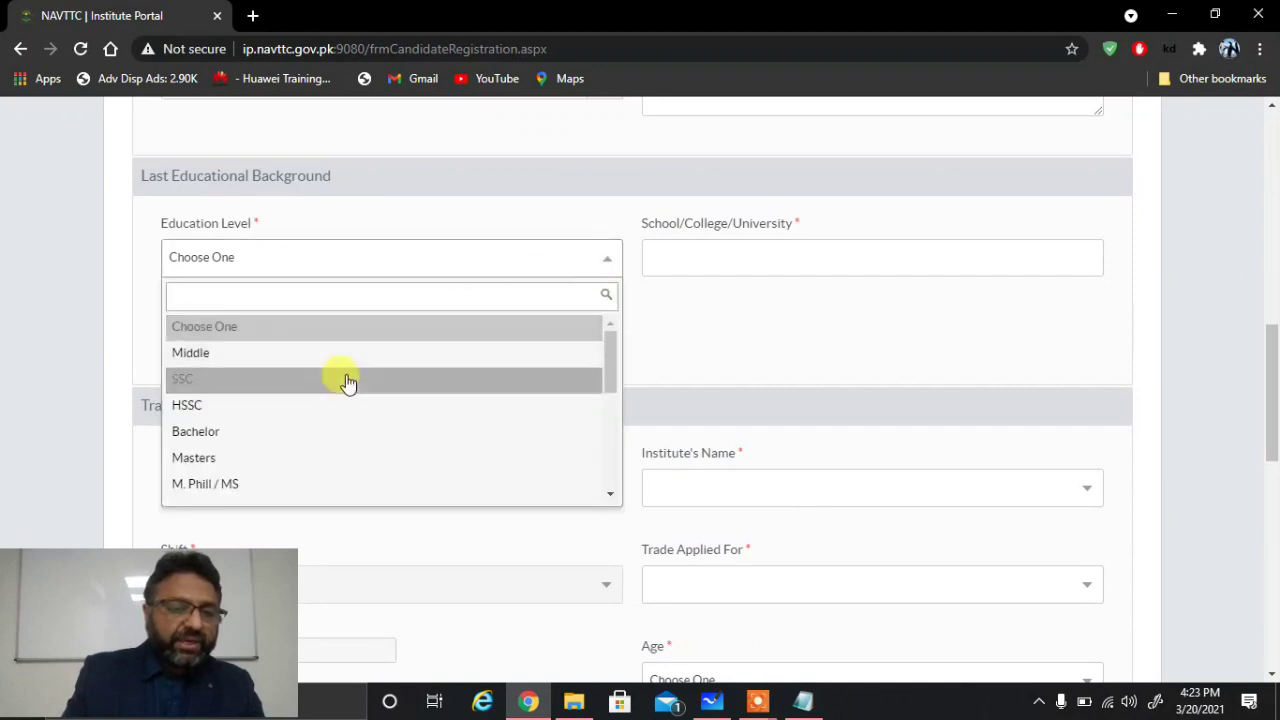
left_click(288, 431)
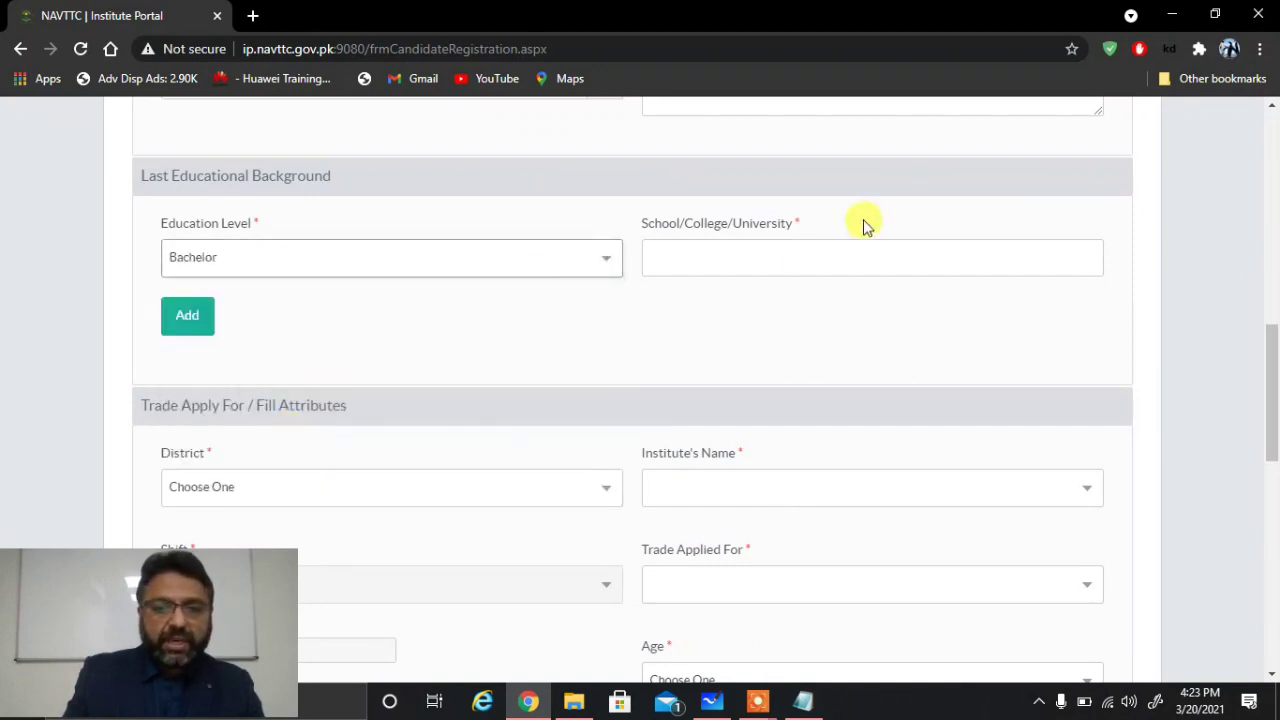
left_click(730, 259)
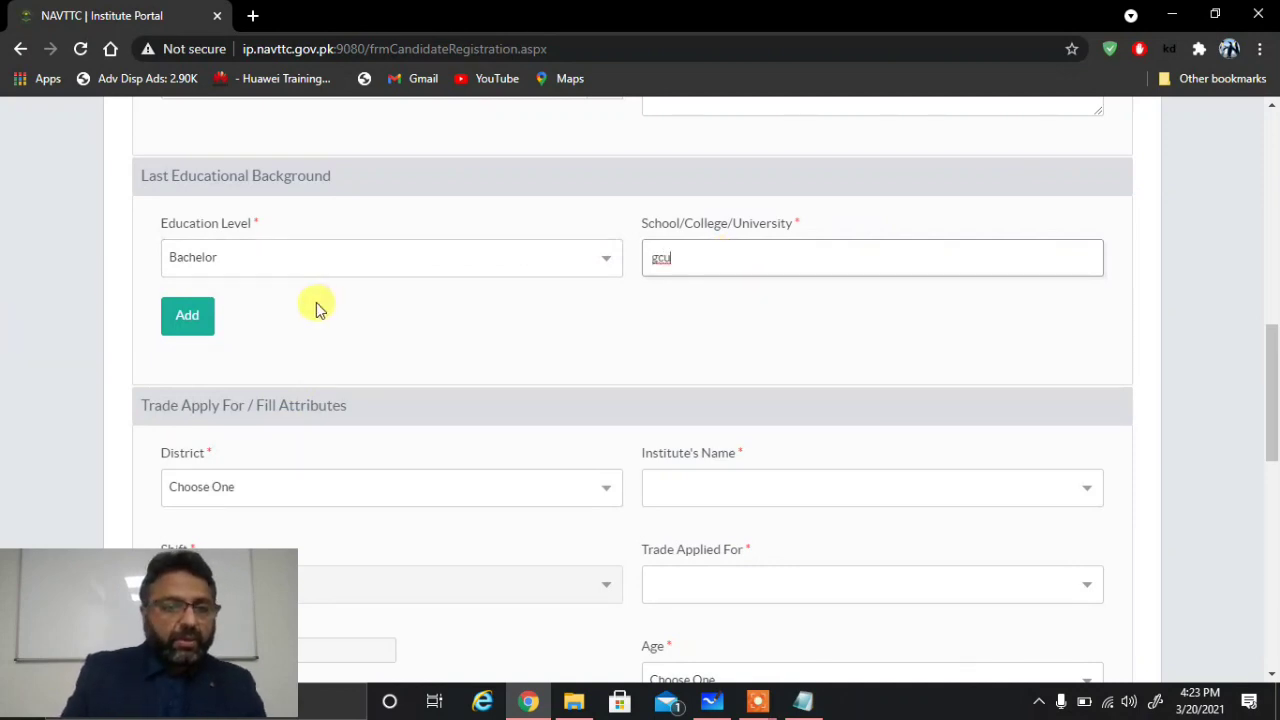
left_click(188, 316)
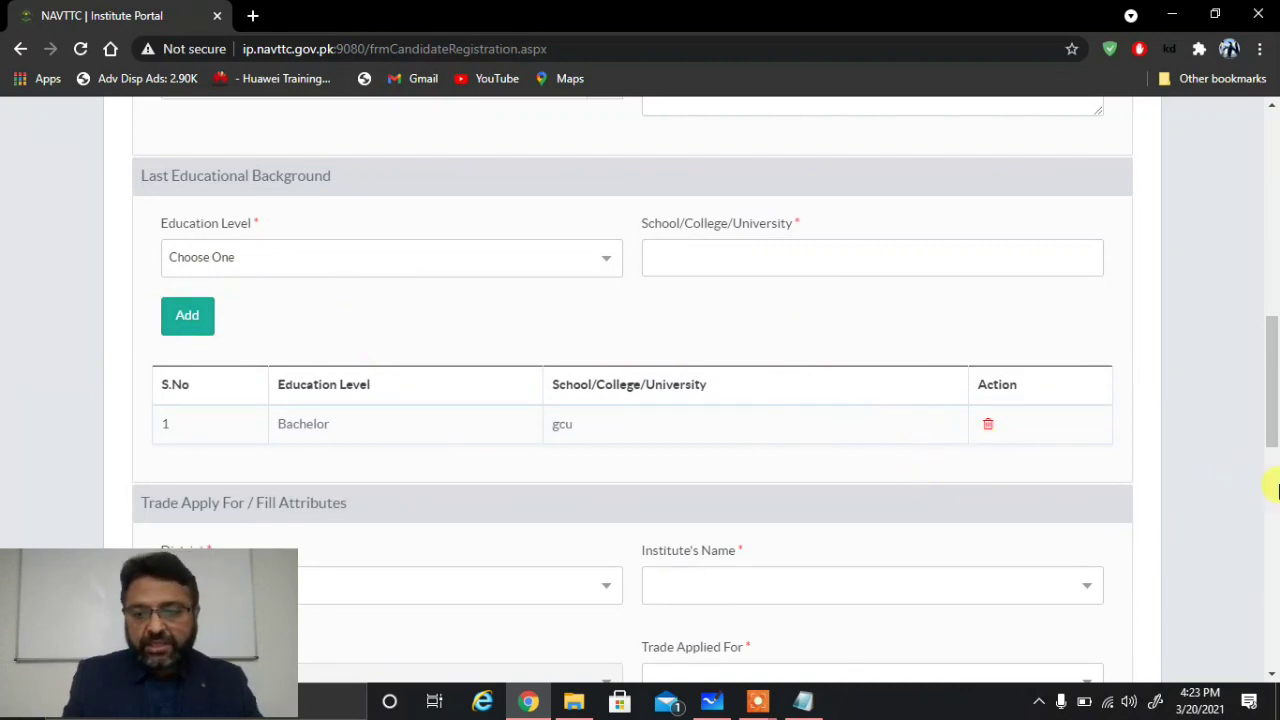
left_click(1272, 673)
scroll(1272, 673, "down", 2)
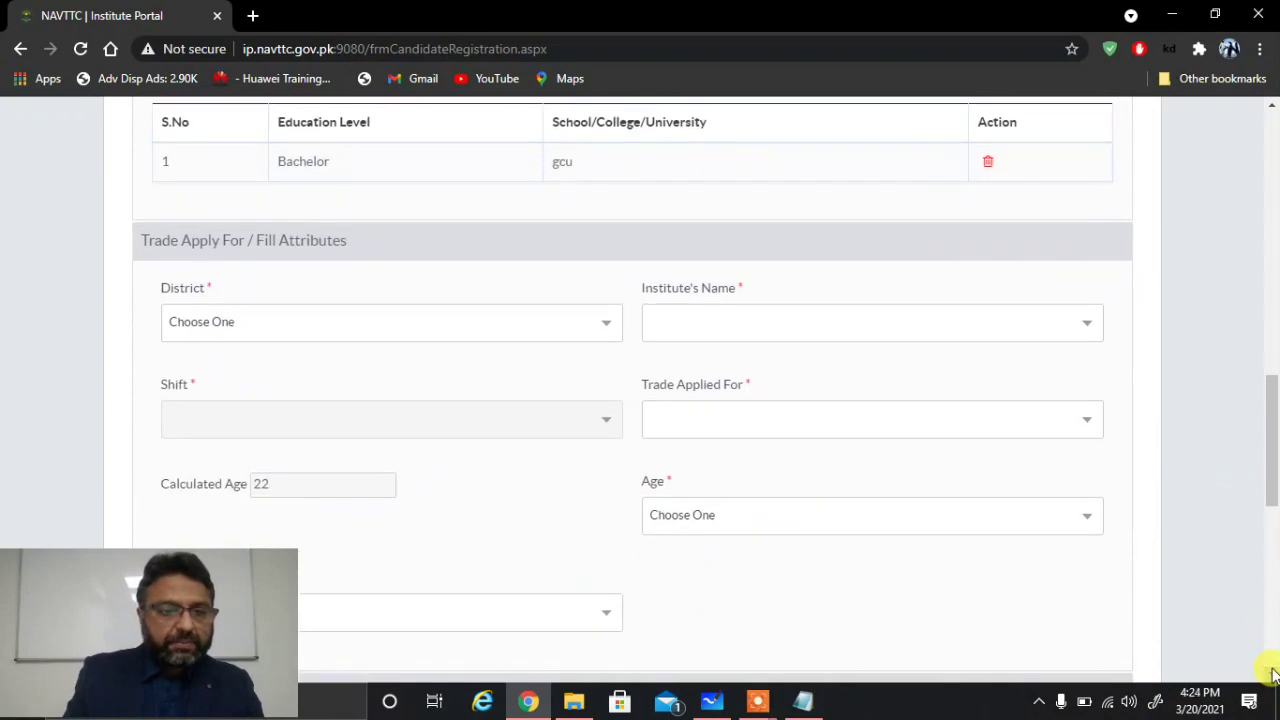
Step: Set District to Lahore and Institute's Name to Corvit Networks Pvt Ltd
left_click(605, 321)
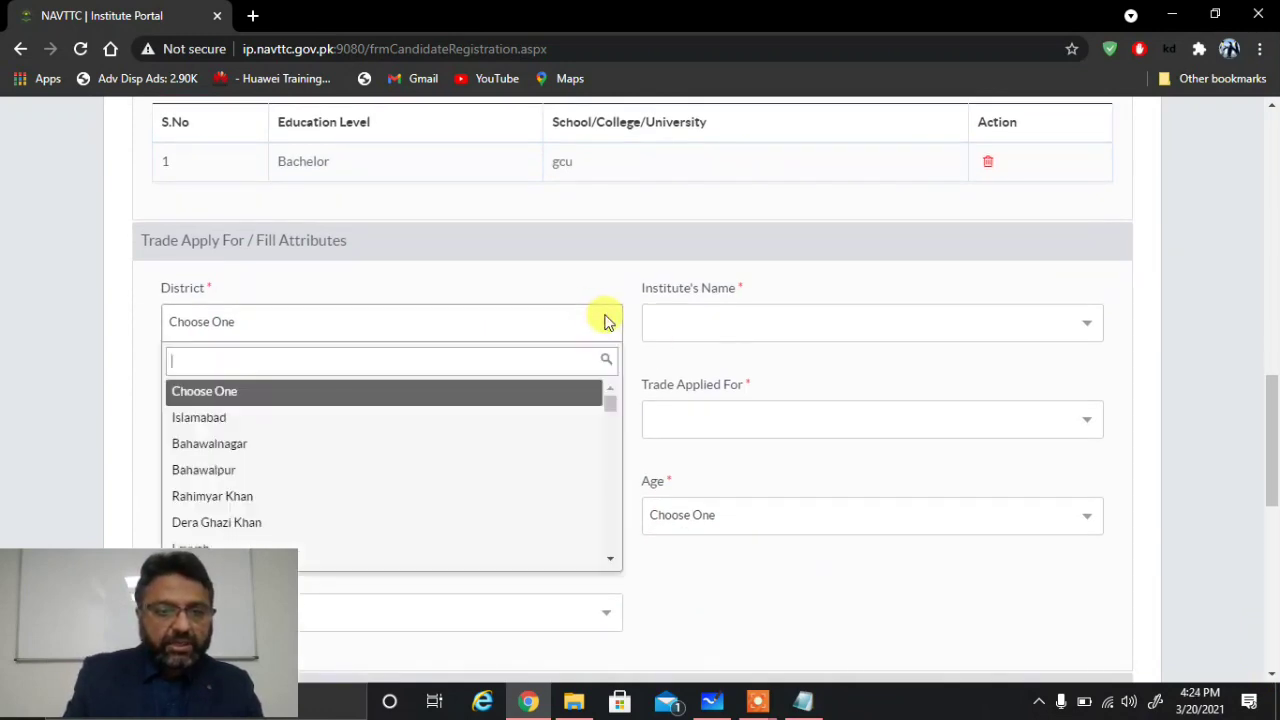
left_click(457, 320)
left_click(366, 318)
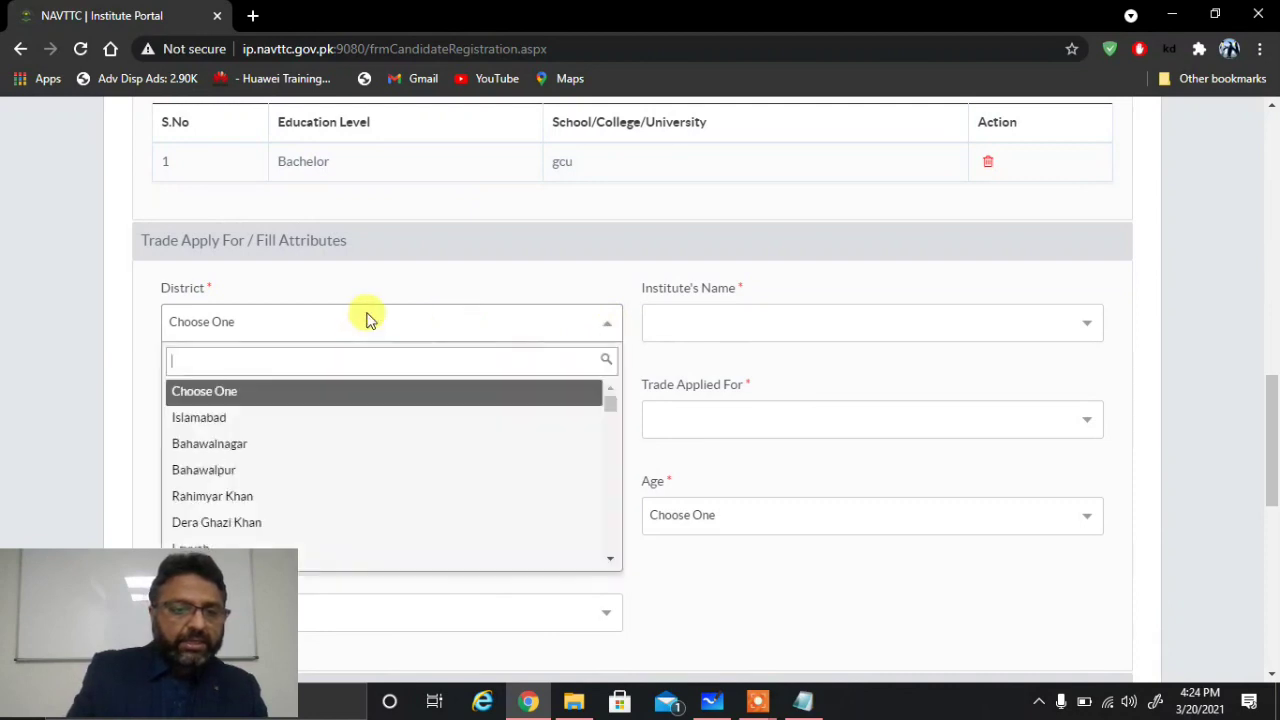
type("la")
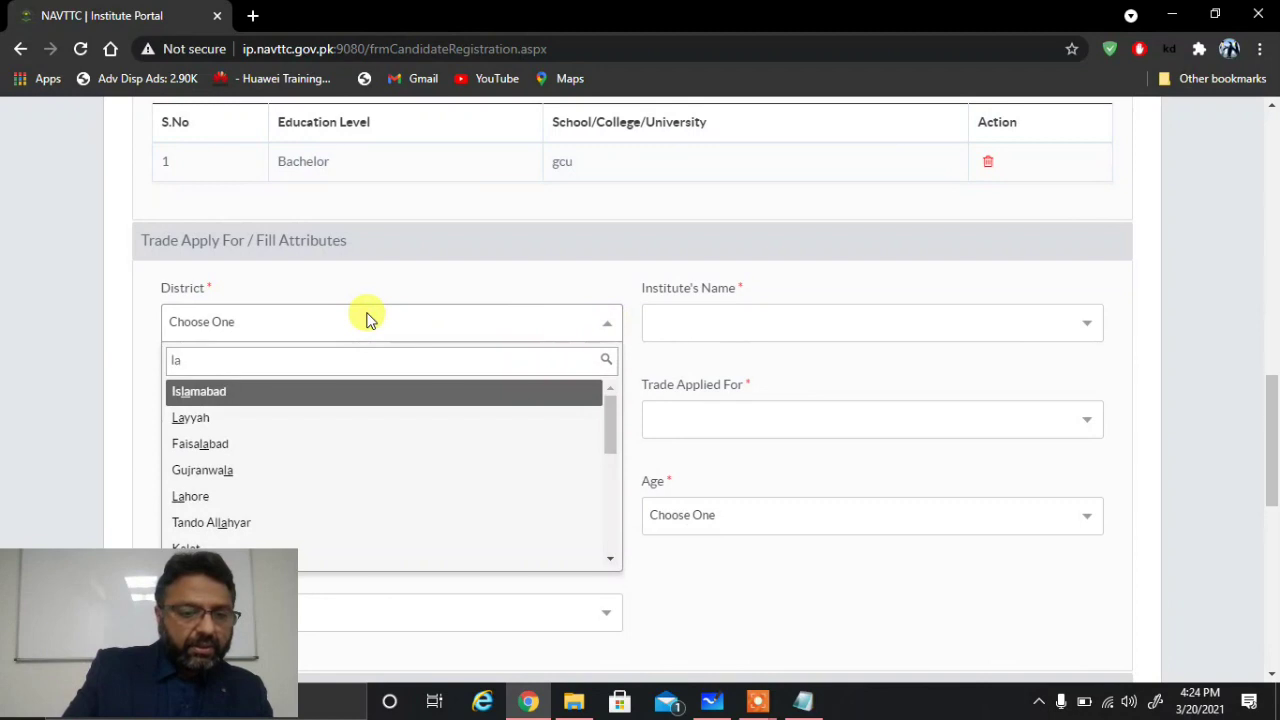
left_click(196, 497)
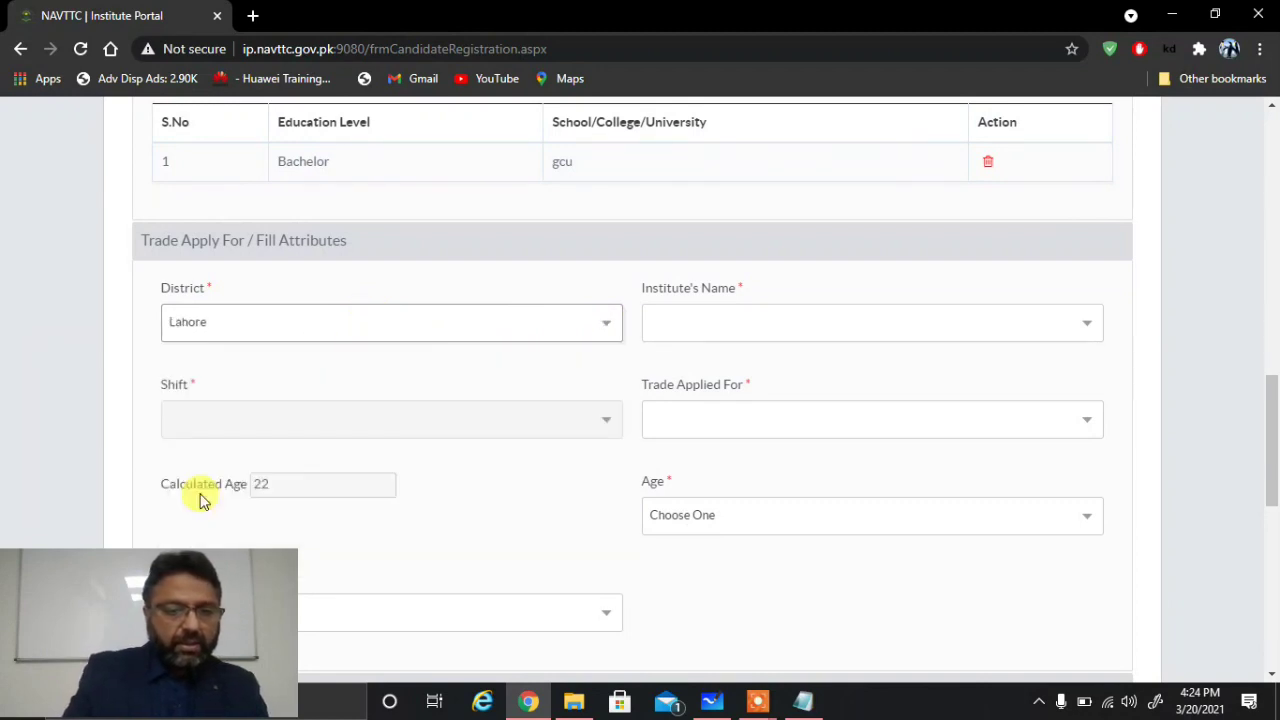
left_click(838, 315)
type("corvit")
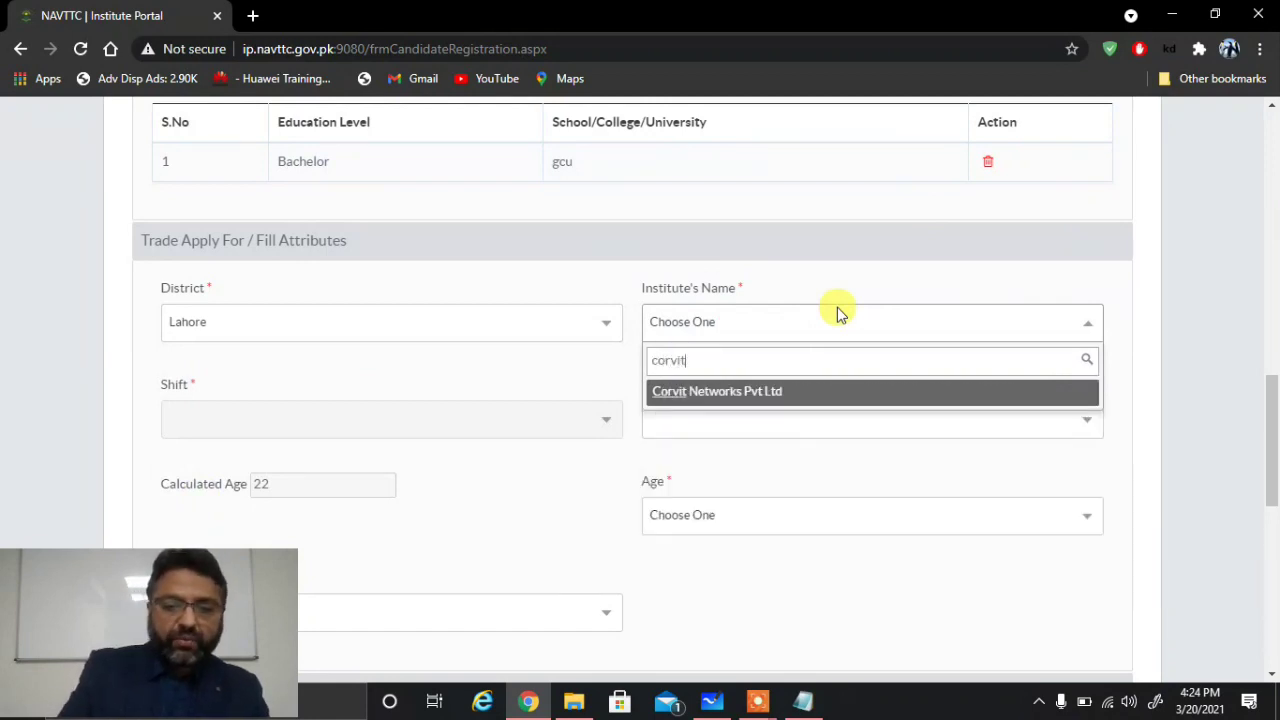
left_click(763, 391)
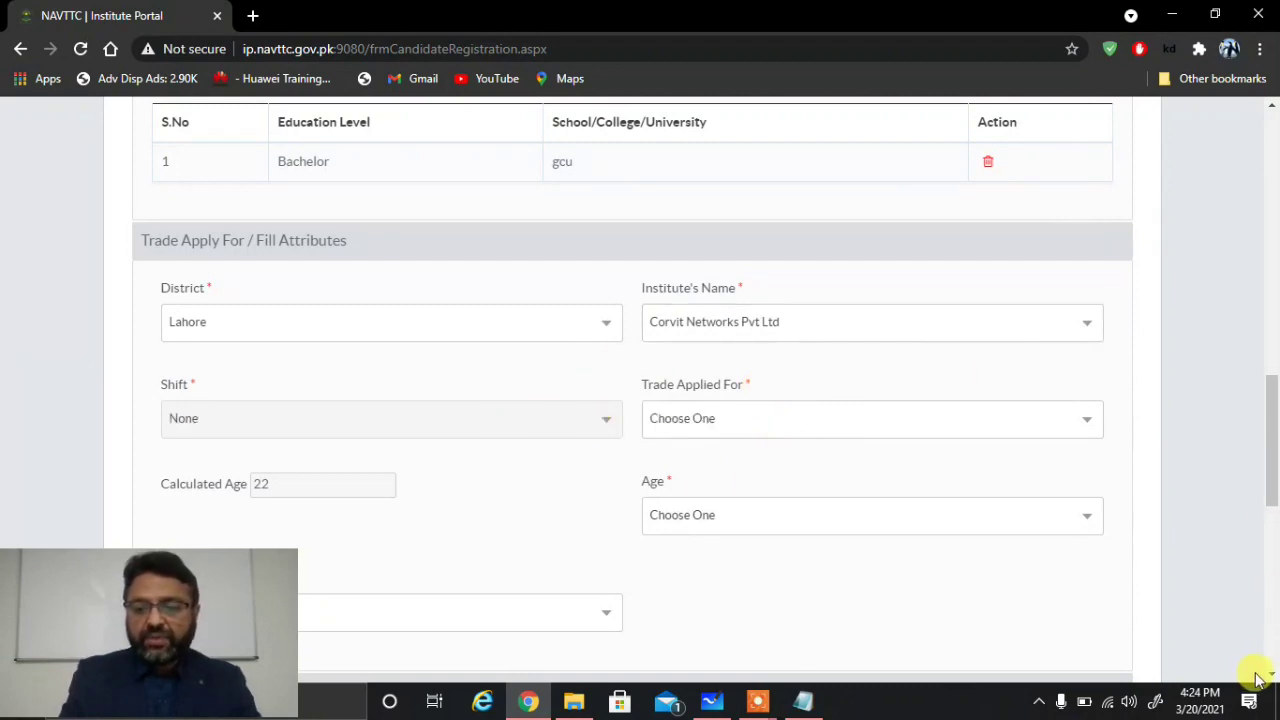
Step: Choose Certificate In Cyber Security as the trade
scroll(1272, 678, "down", 1)
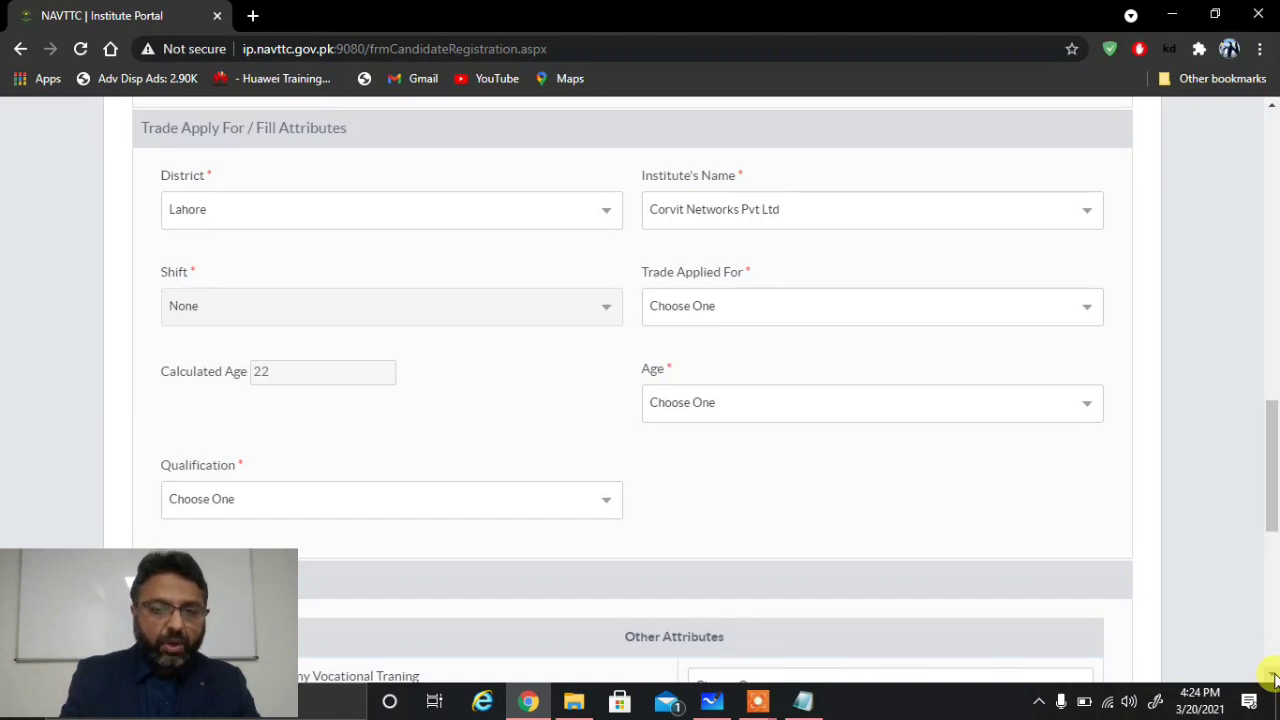
left_click(1073, 306)
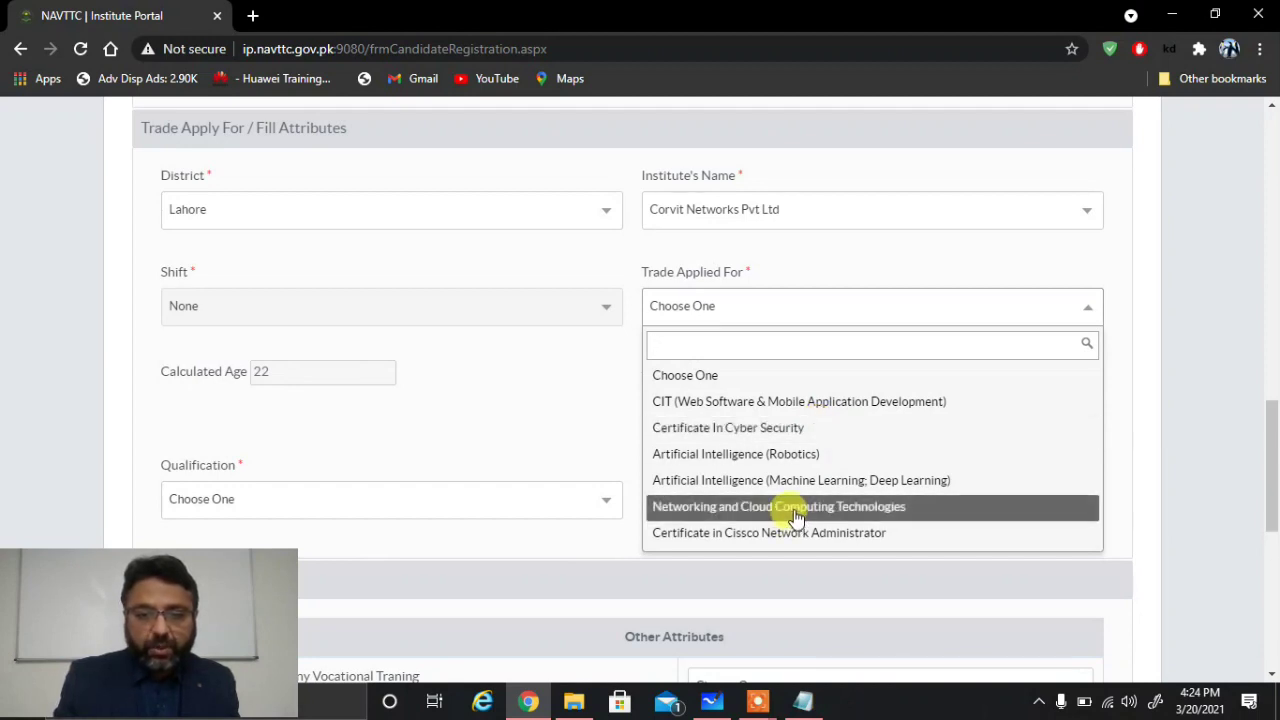
left_click(916, 521)
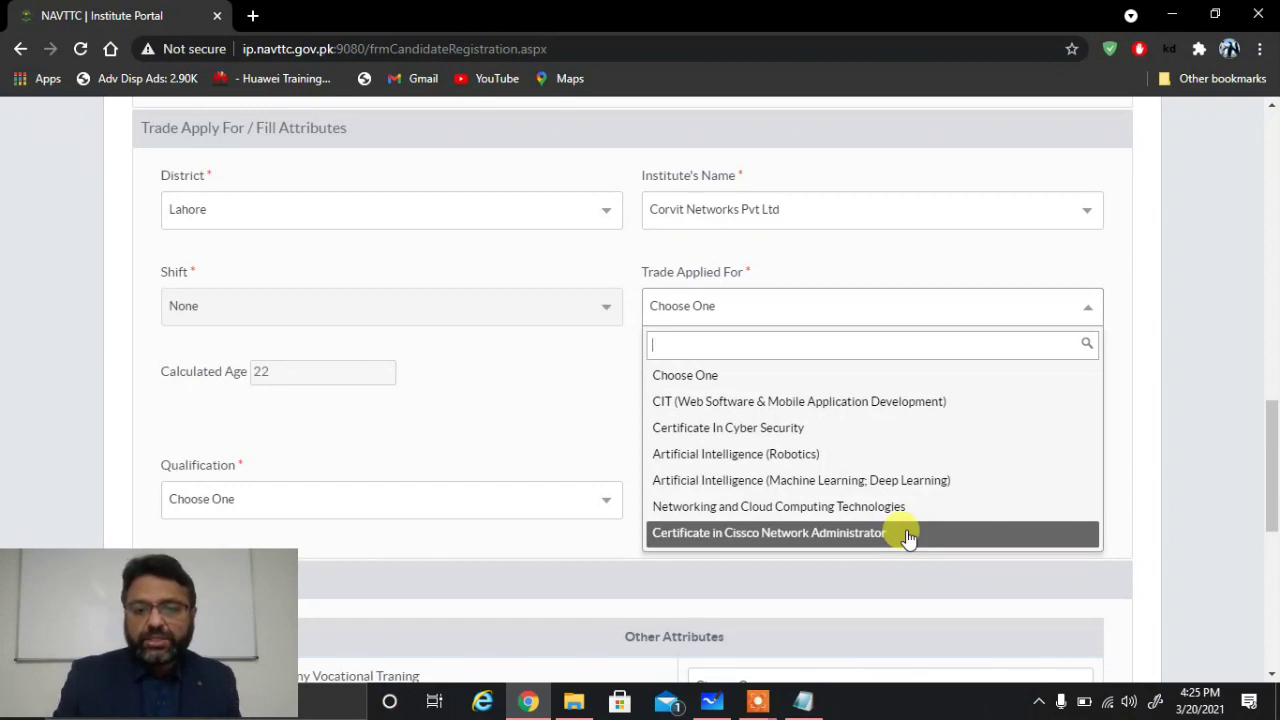
left_click(857, 428)
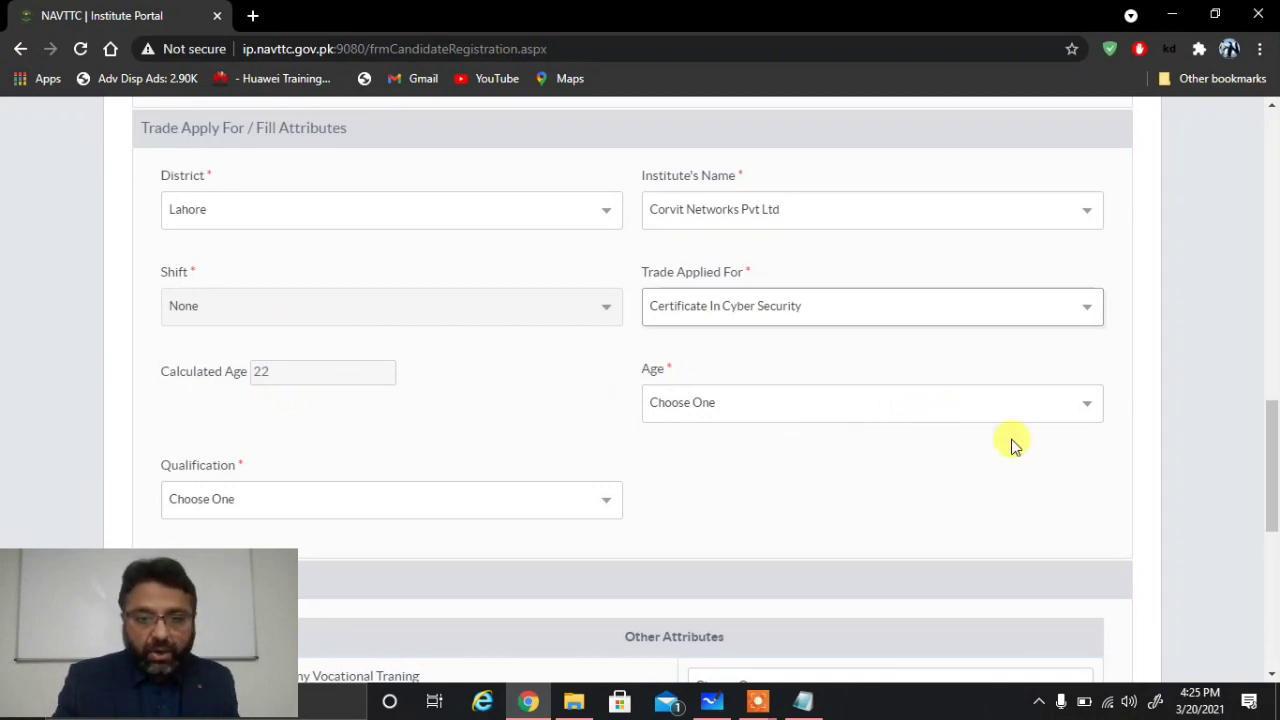
Step: Set Age to 18-30 and Qualification to Highly relevant, High achiever
left_click(985, 420)
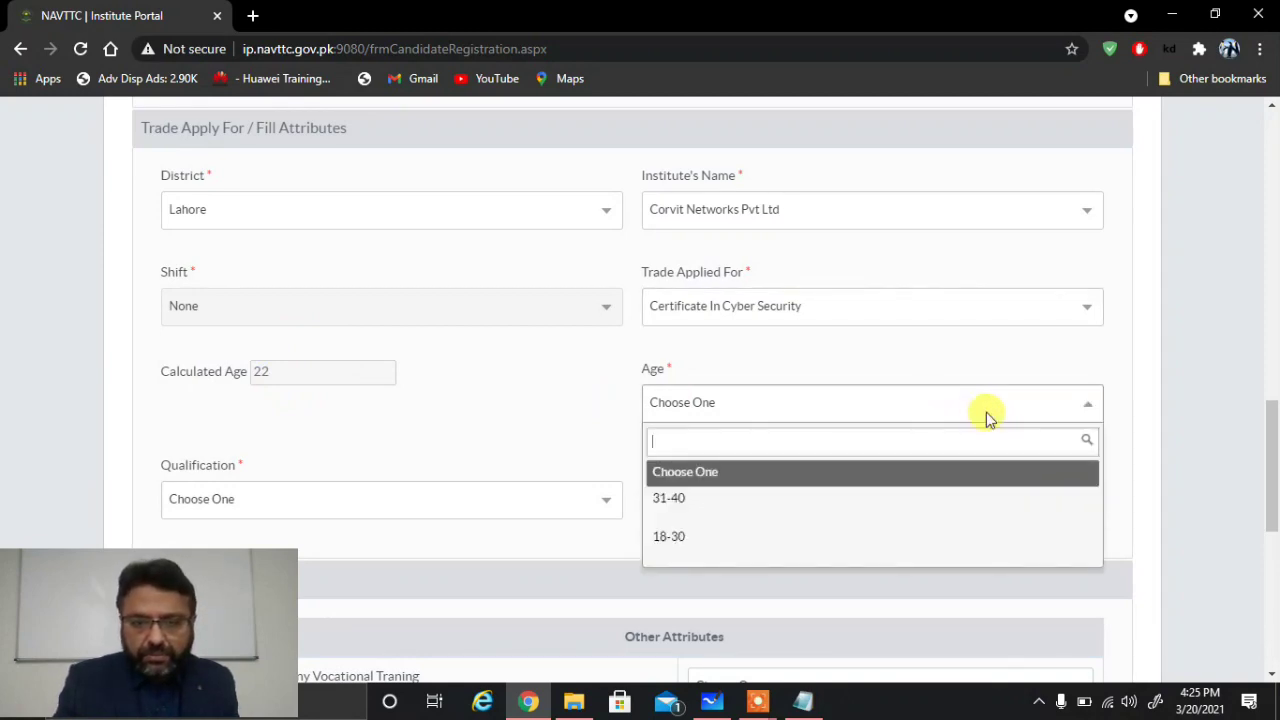
left_click(818, 500)
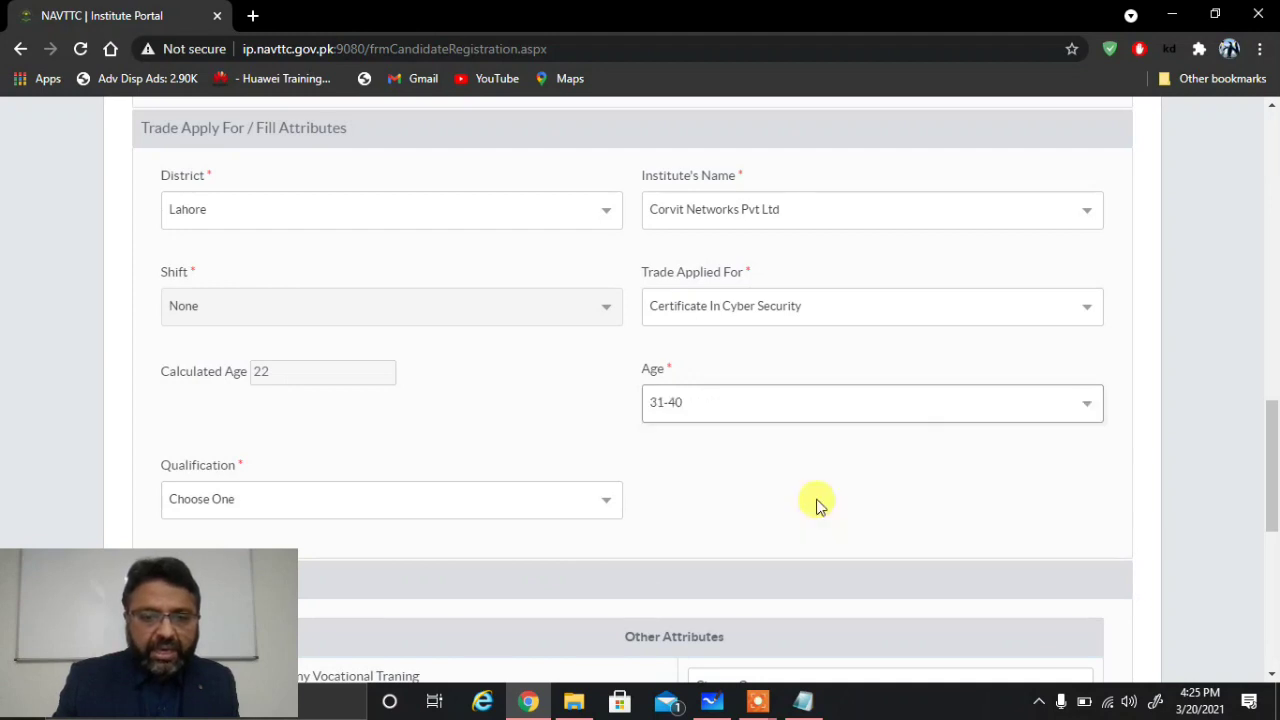
left_click(874, 411)
left_click(754, 541)
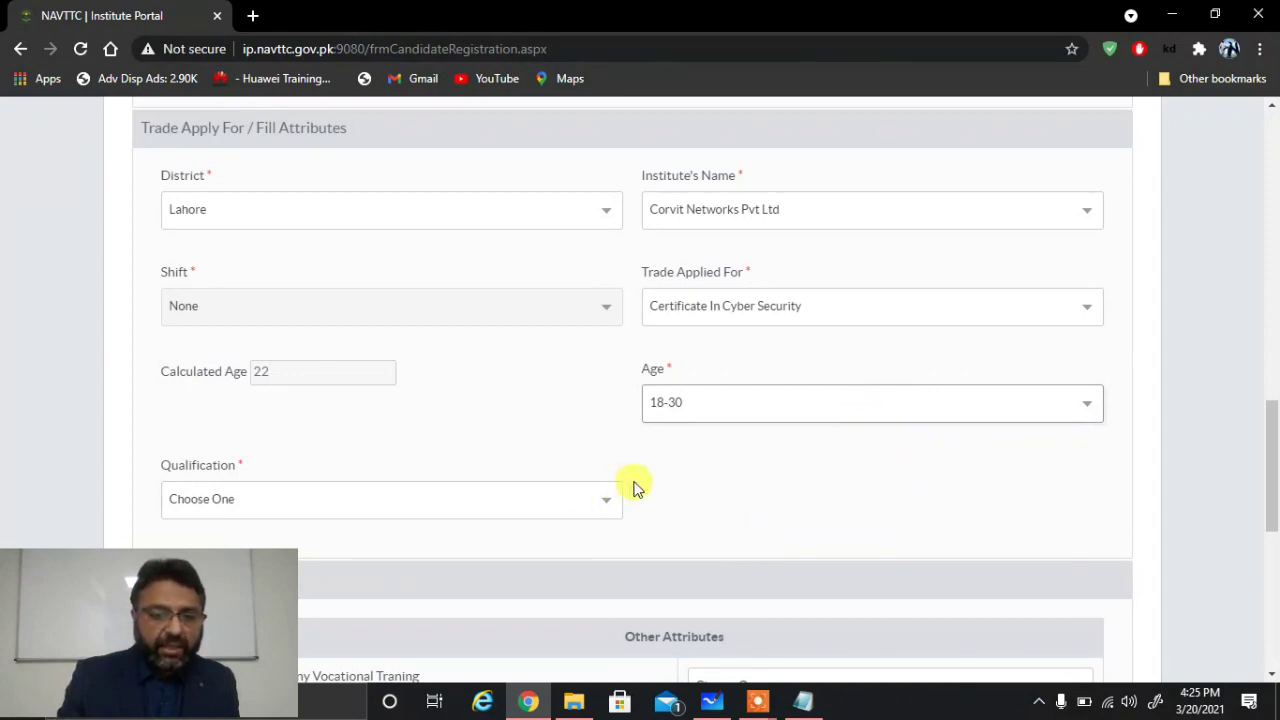
left_click(595, 496)
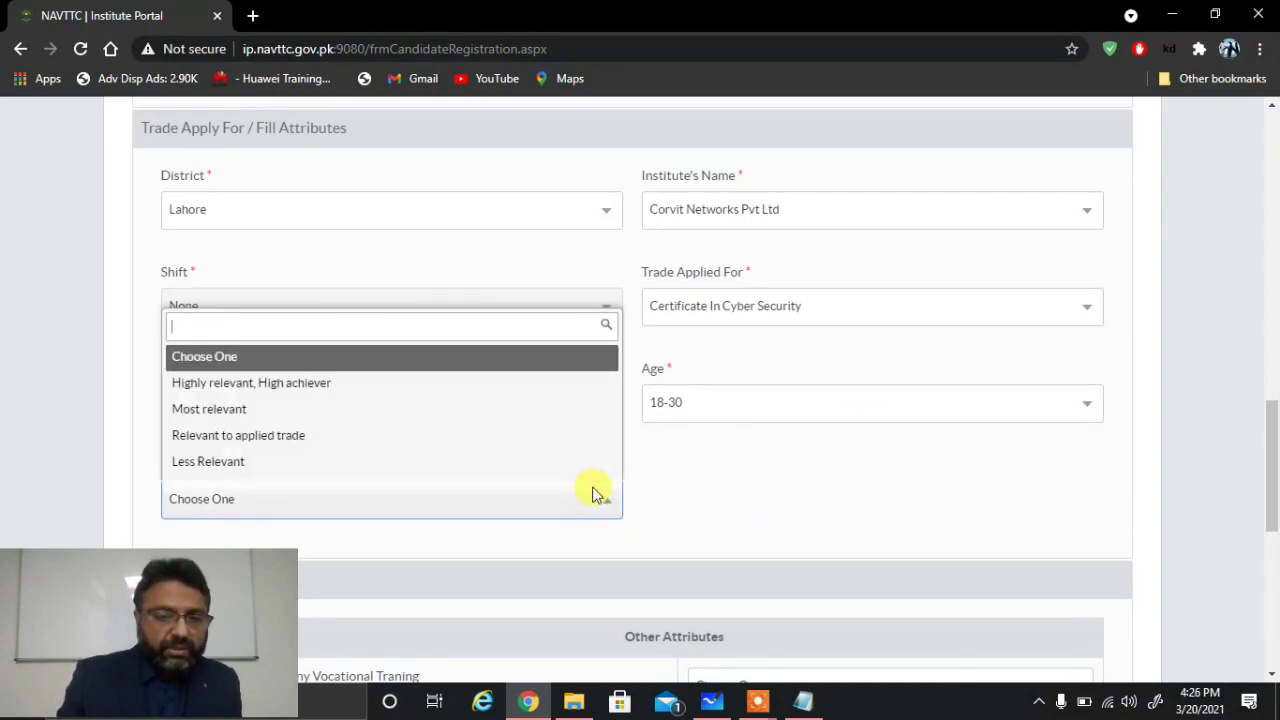
left_click(421, 390)
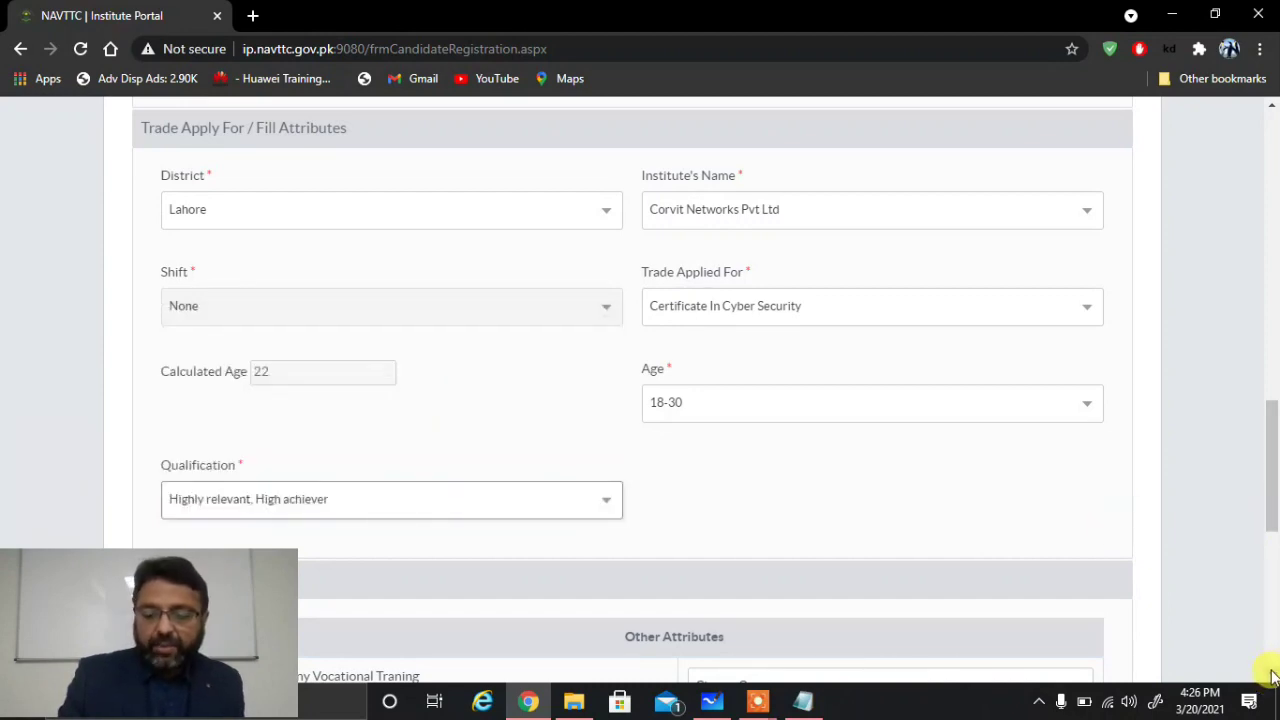
scroll(1272, 676, "down", 2)
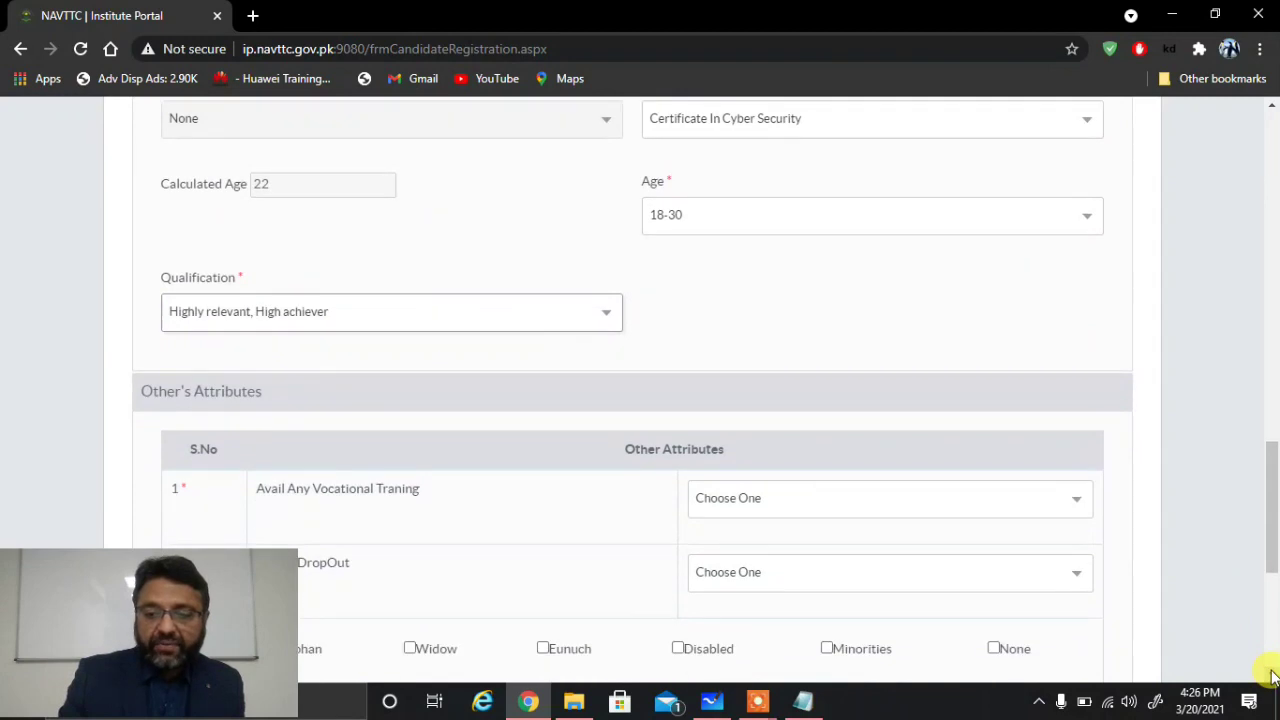
left_click(1272, 676)
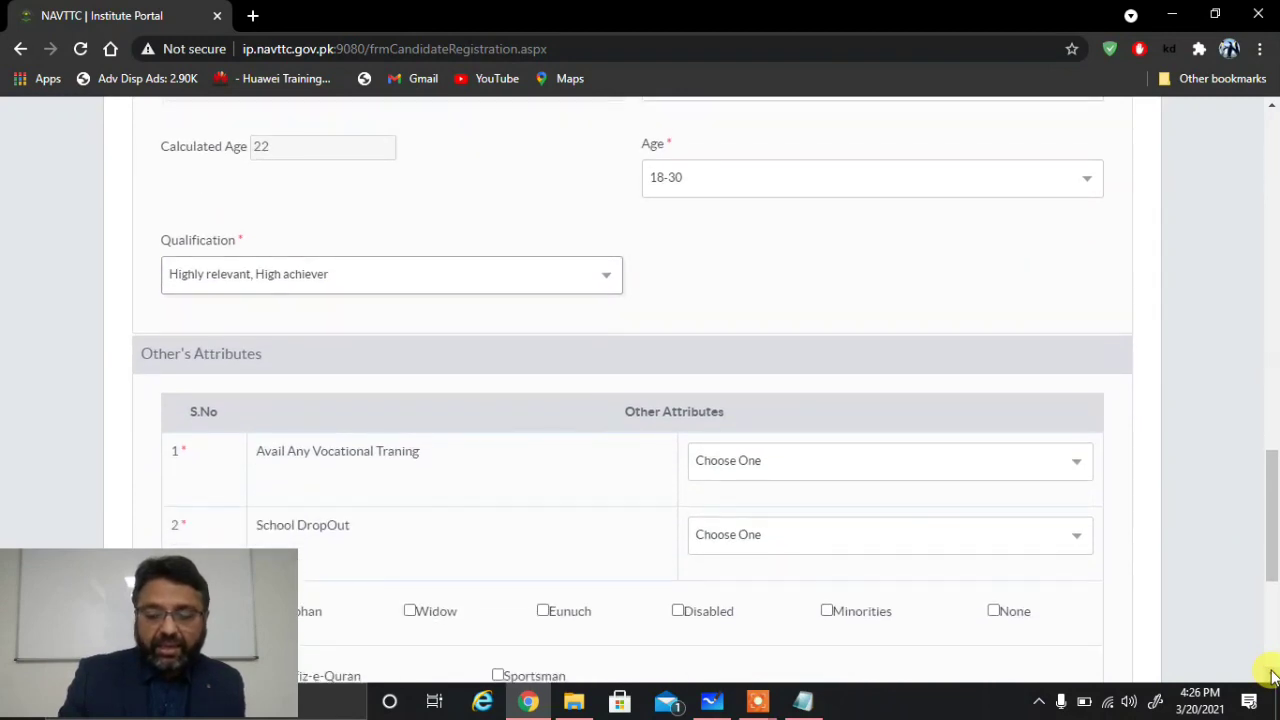
left_click(1272, 676)
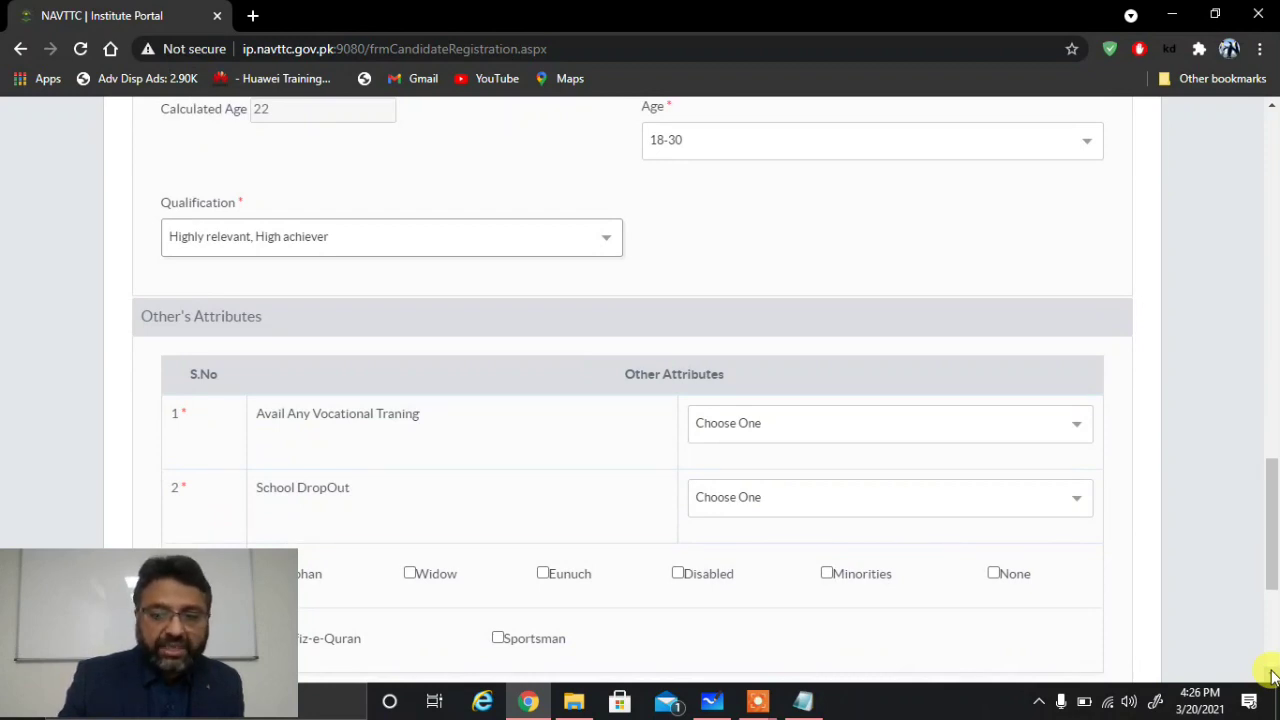
left_click(1272, 676)
left_click(1272, 676)
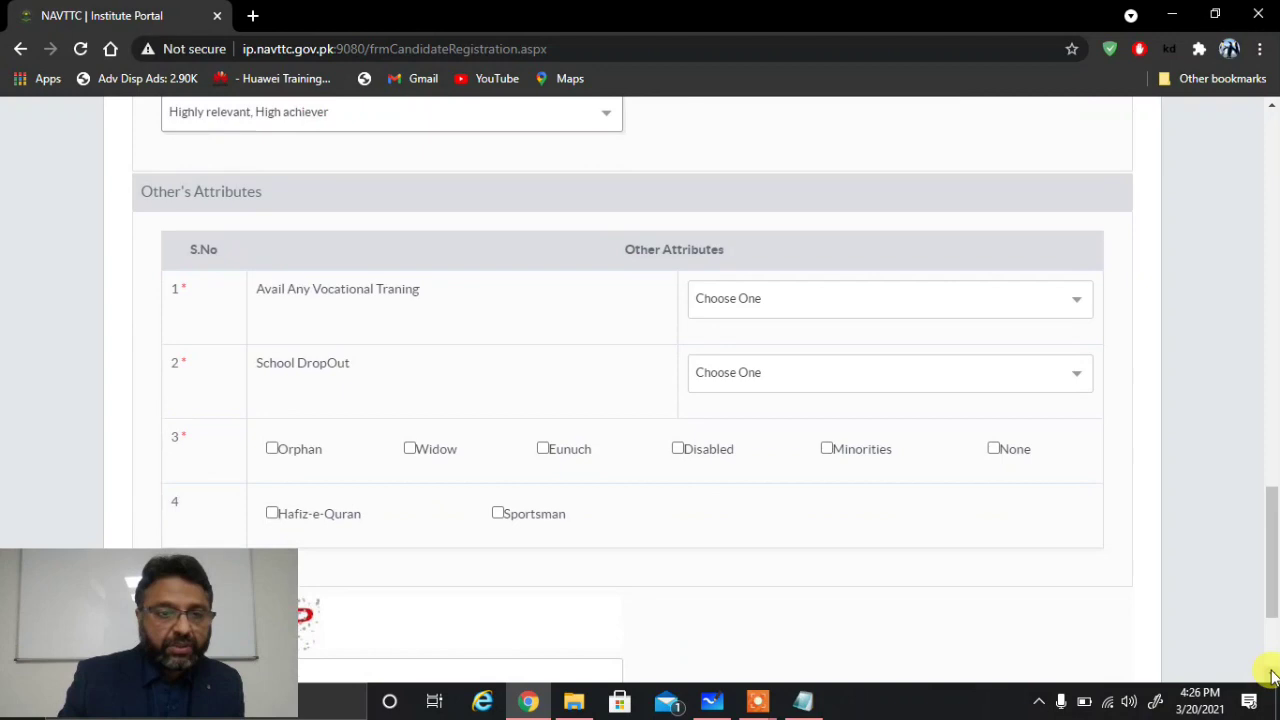
left_click(814, 310)
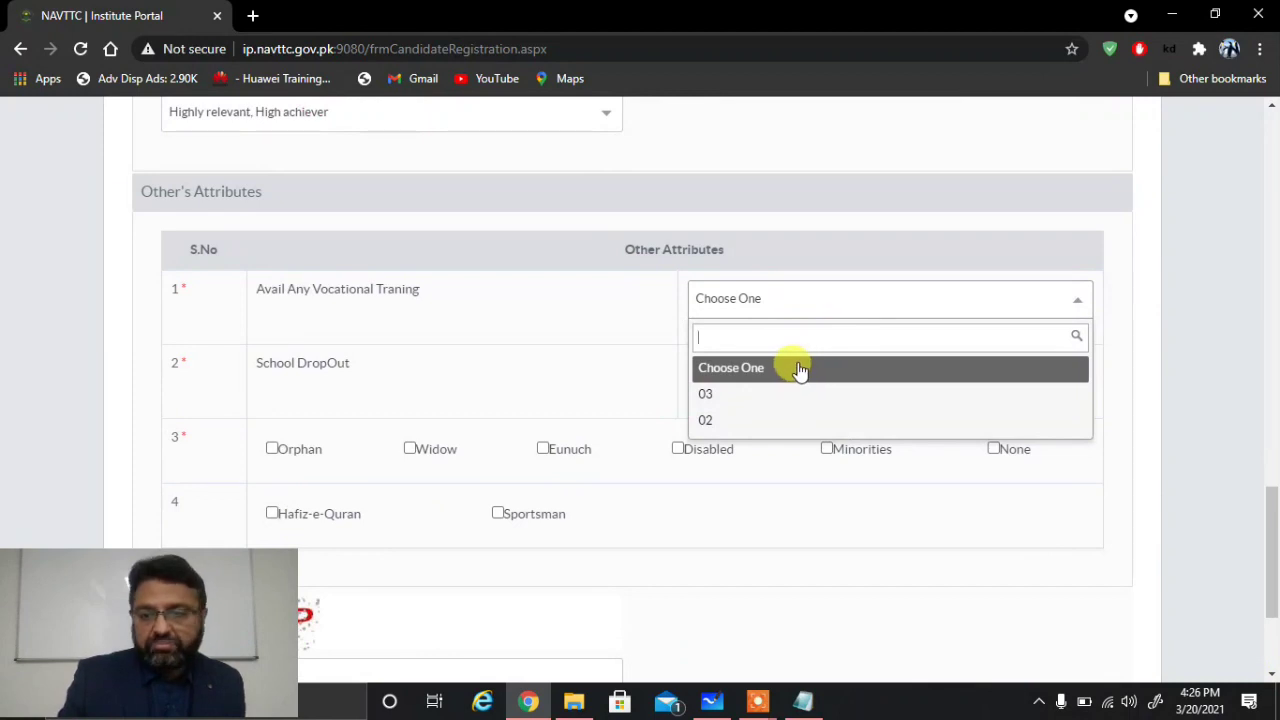
left_click(810, 296)
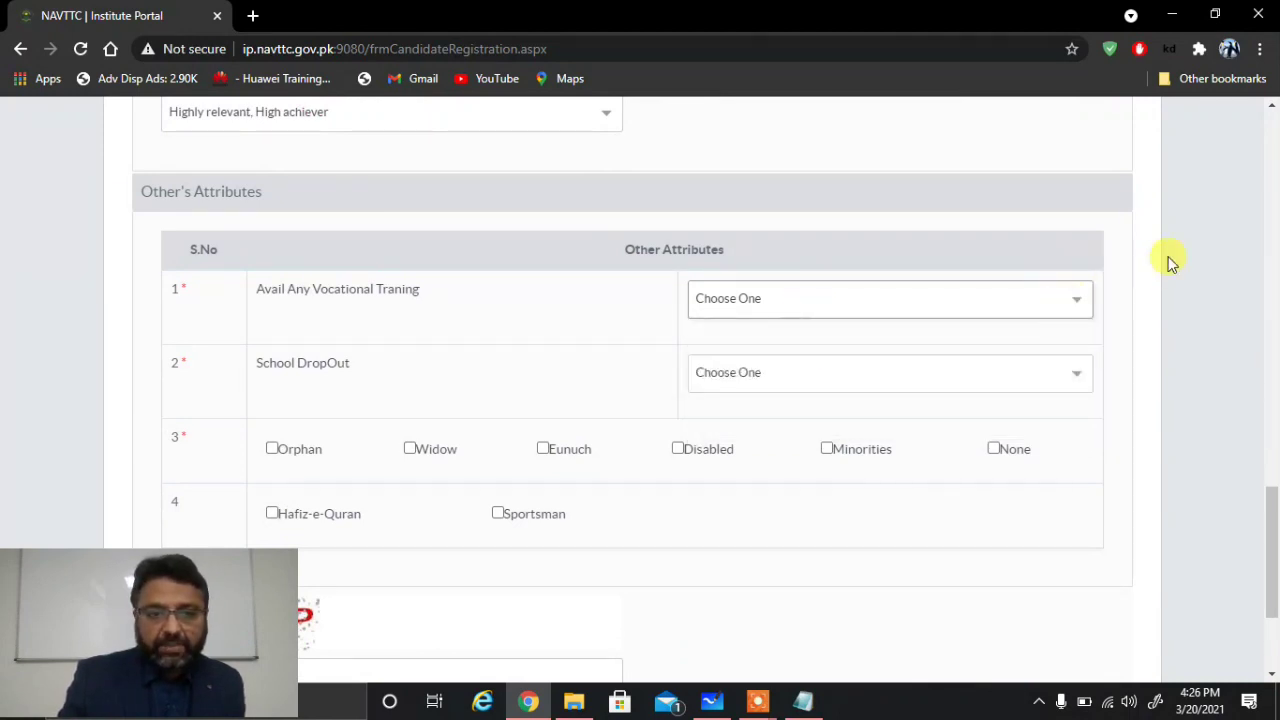
left_click(1073, 304)
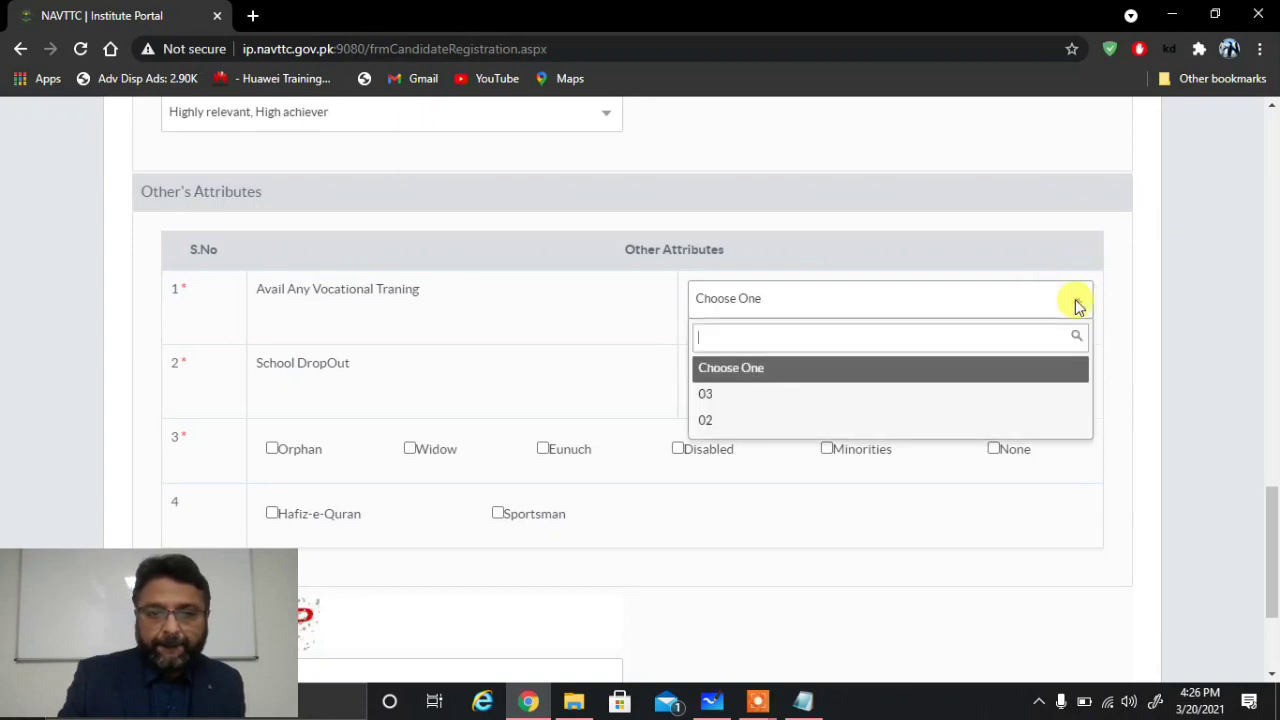
left_click(1215, 416)
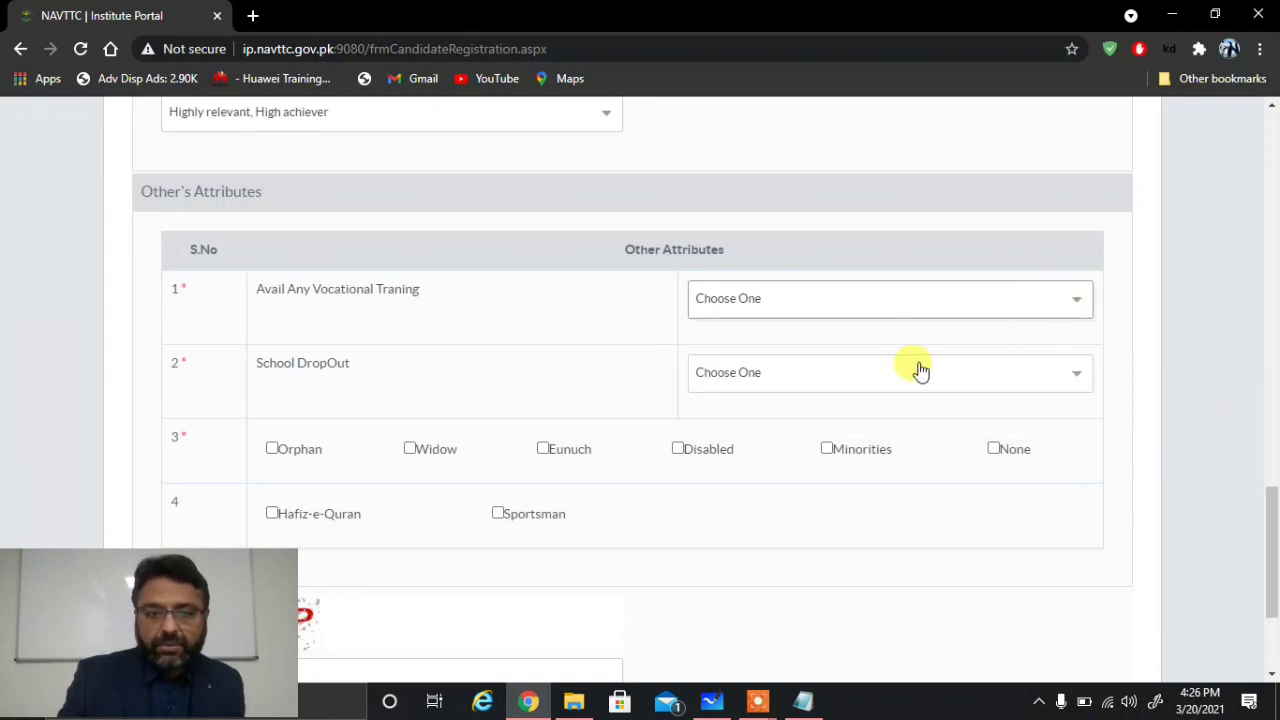
left_click(1002, 376)
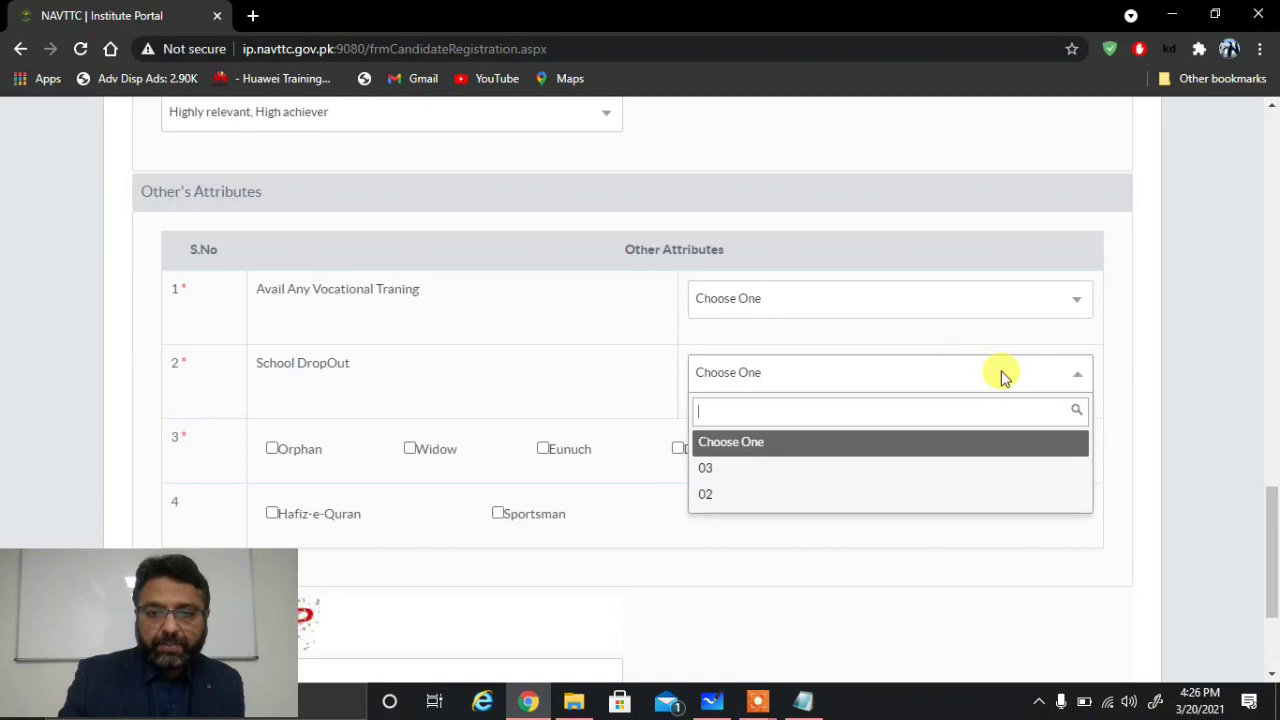
left_click(1239, 350)
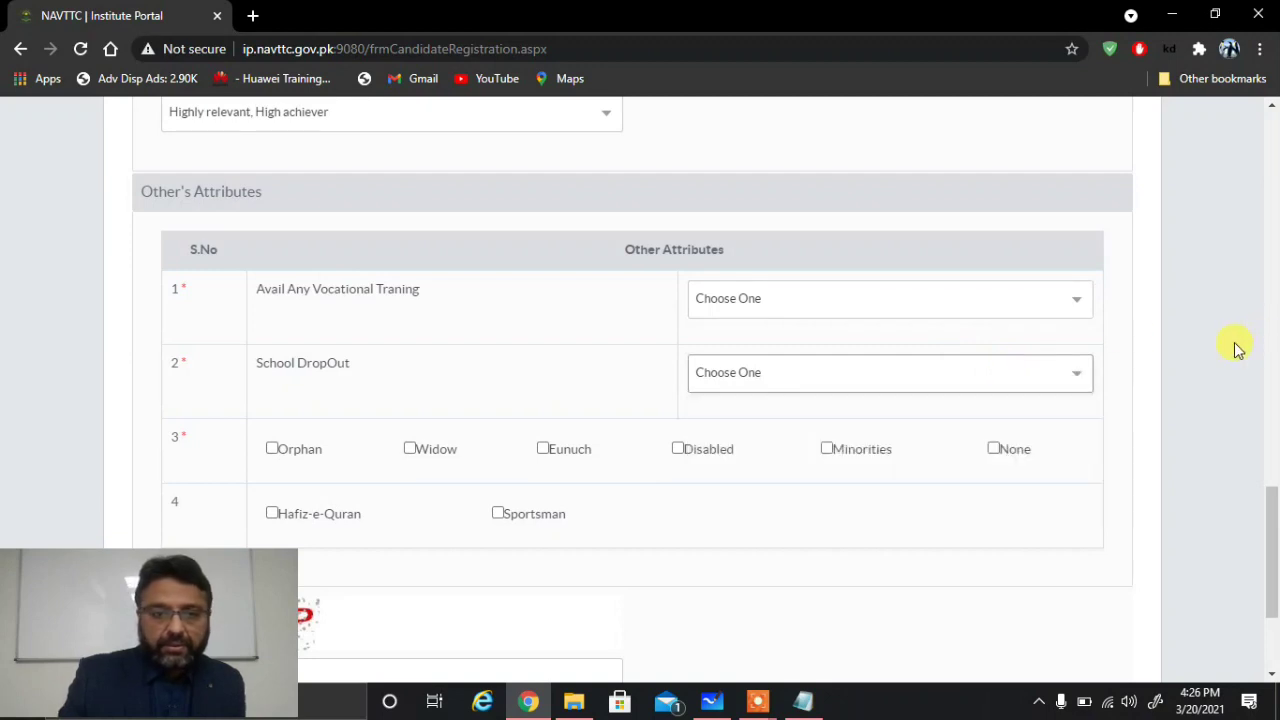
Step: Tick None in row 3 and Sportsman in row 4 of Other's Attributes
left_click(1272, 676)
scroll(1272, 680, "down", 1)
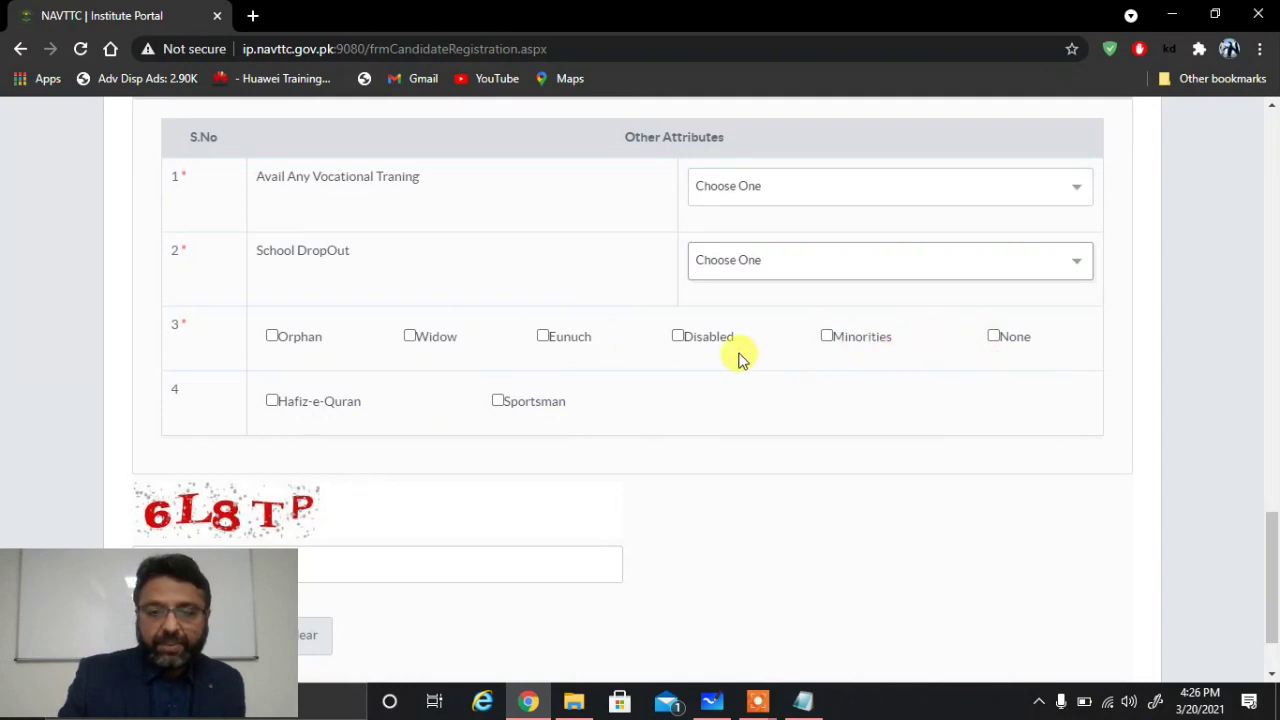
left_click(994, 337)
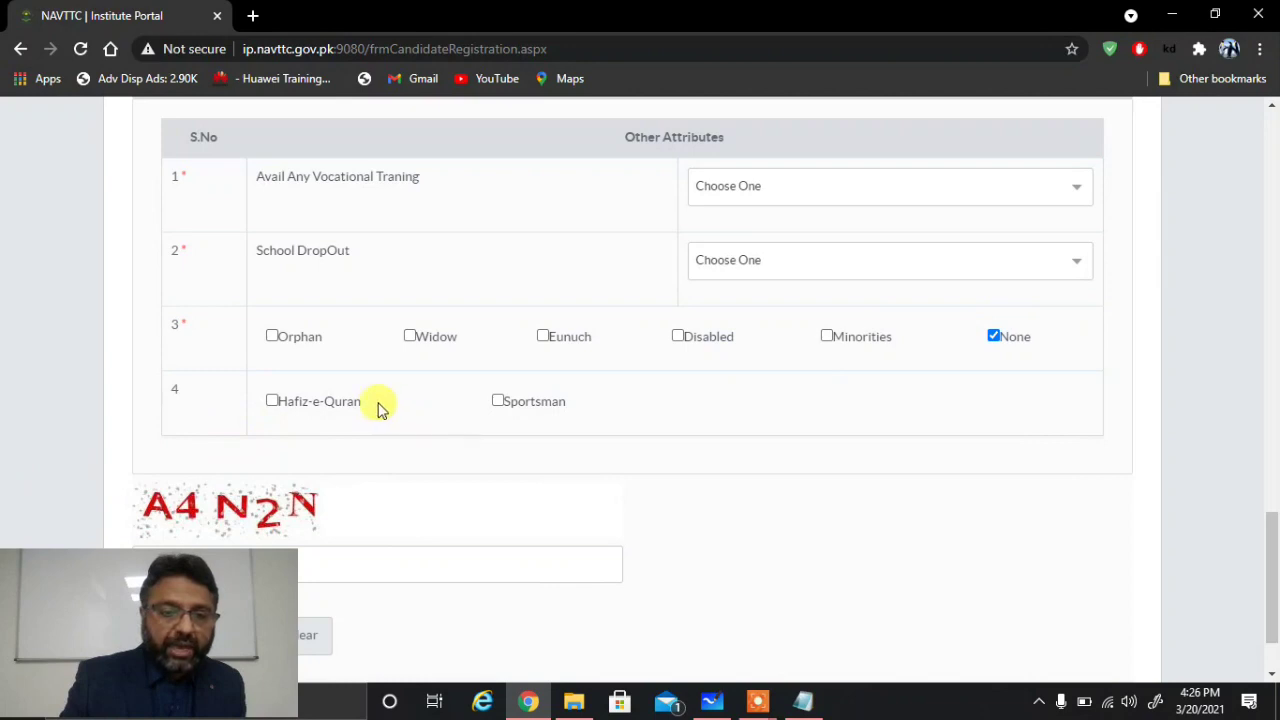
left_click(500, 404)
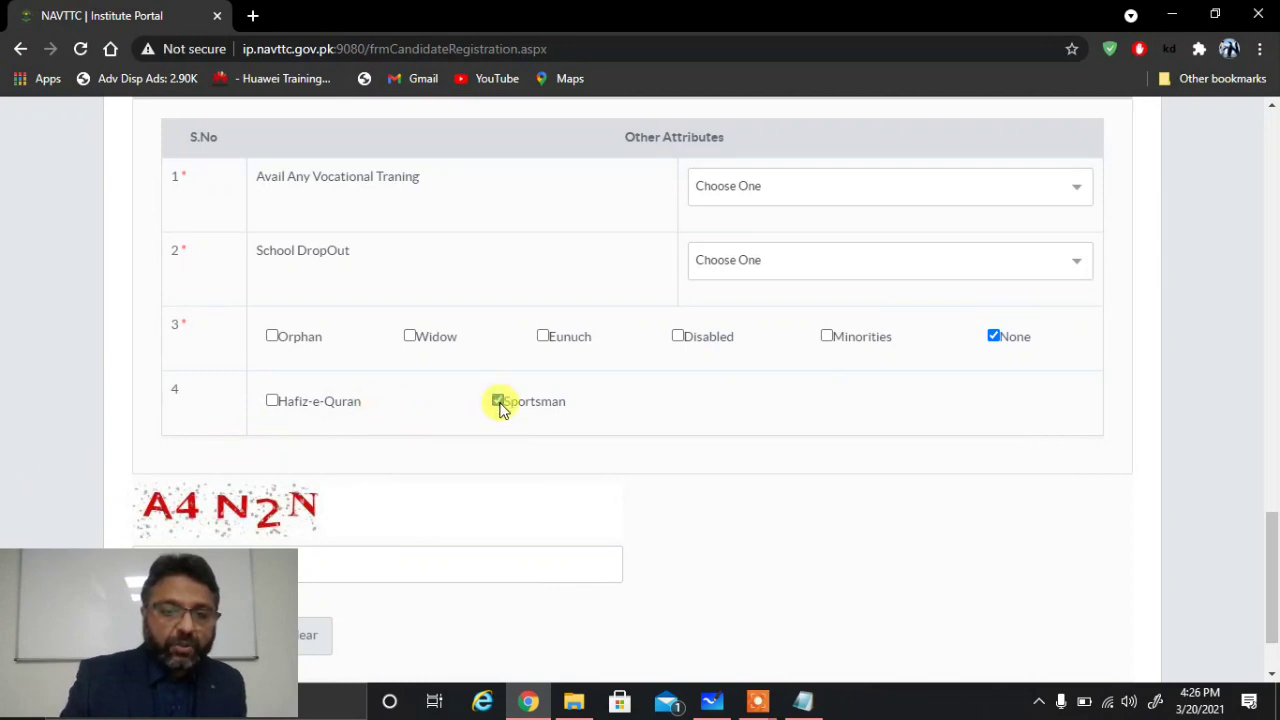
left_click(1272, 676)
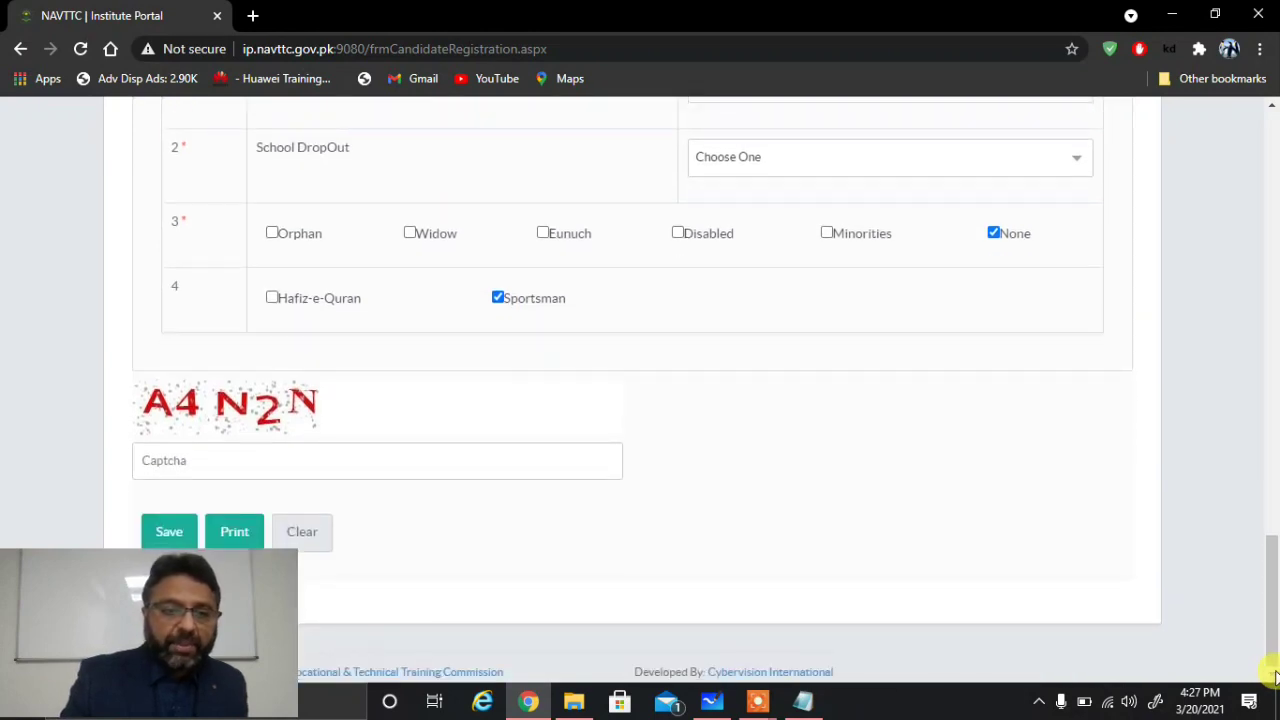
Step: Enter the displayed captcha code and attempt to save the application
left_click(182, 462)
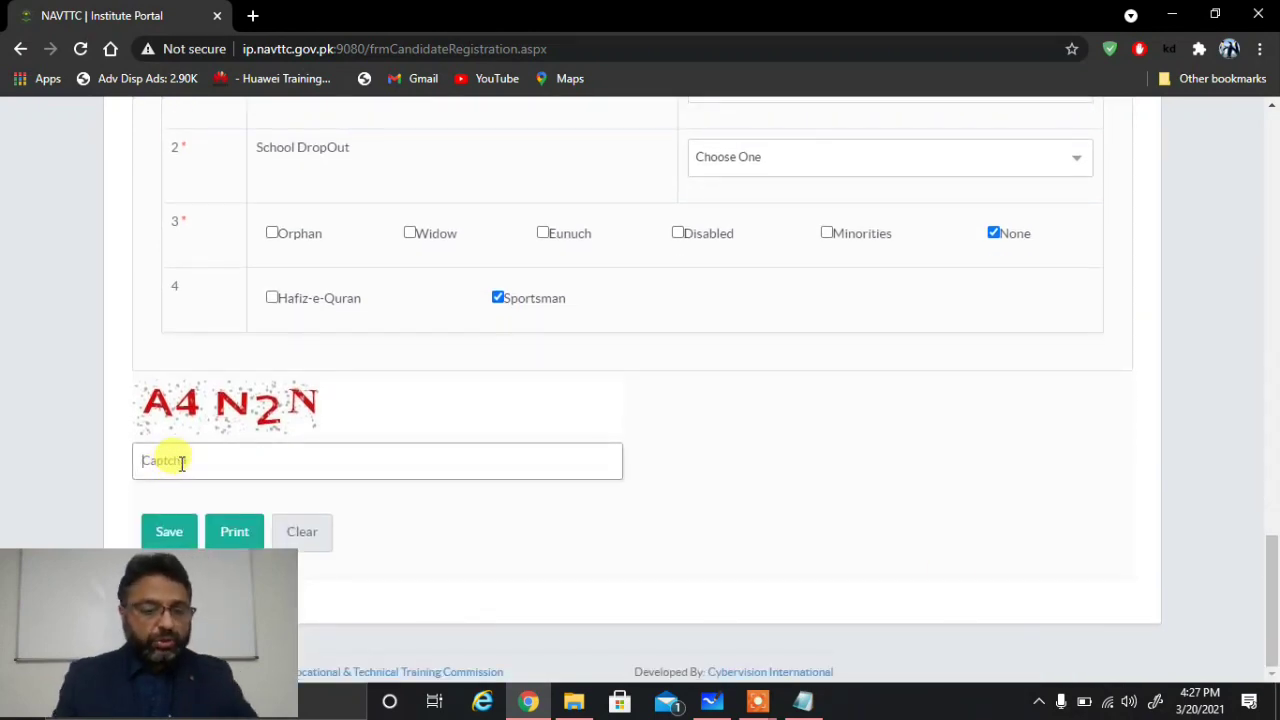
type("A4N2N")
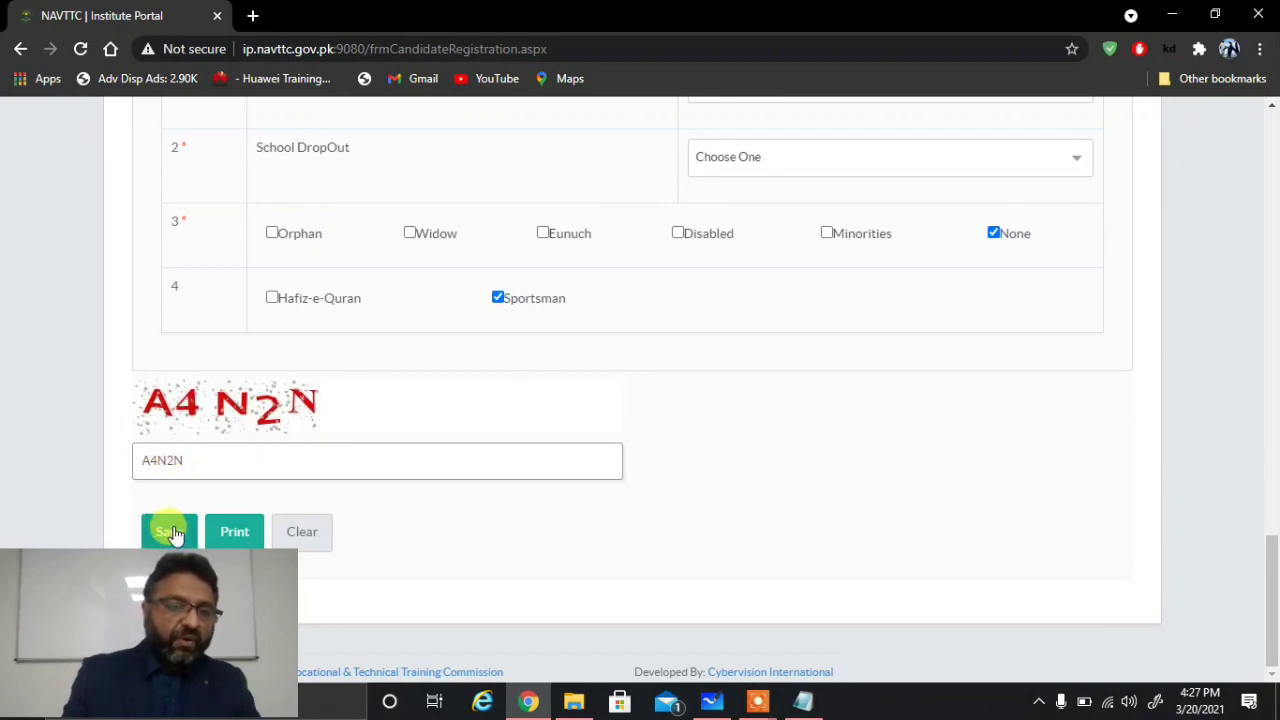
left_click(172, 533)
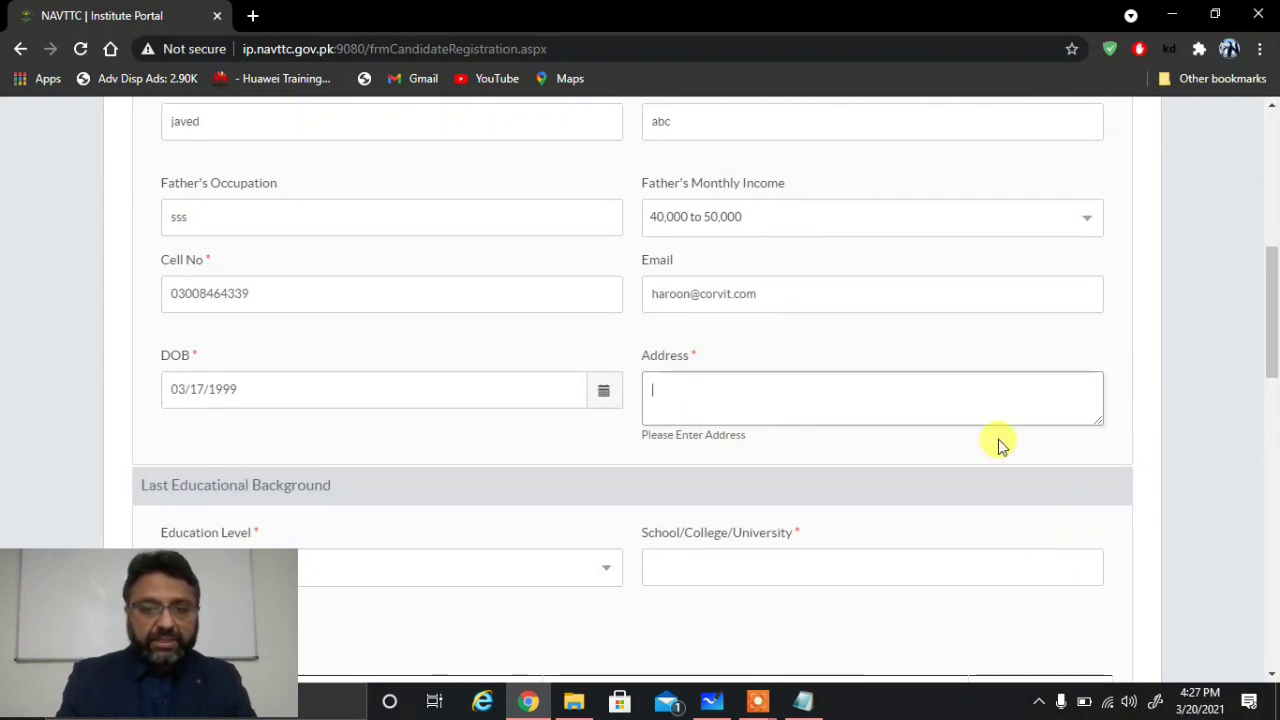
Step: Type the candidate's street address into the flagged Address field
left_click(737, 405)
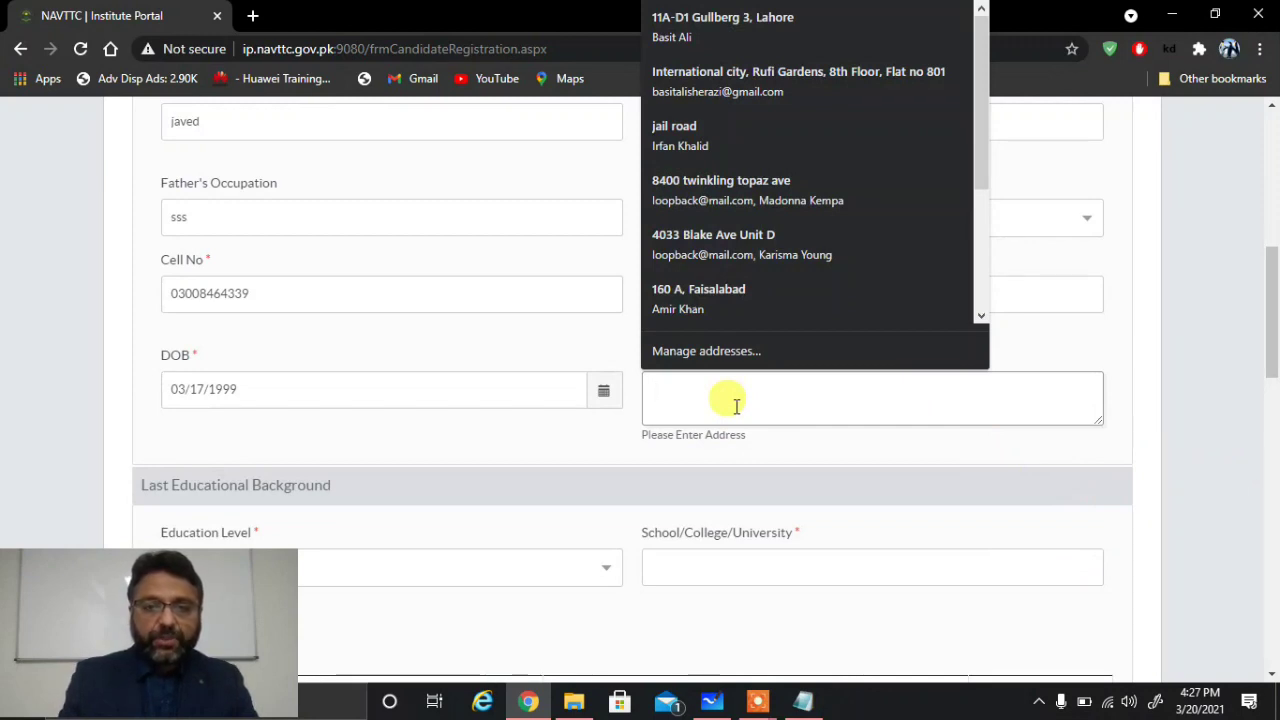
type("JAIL RD")
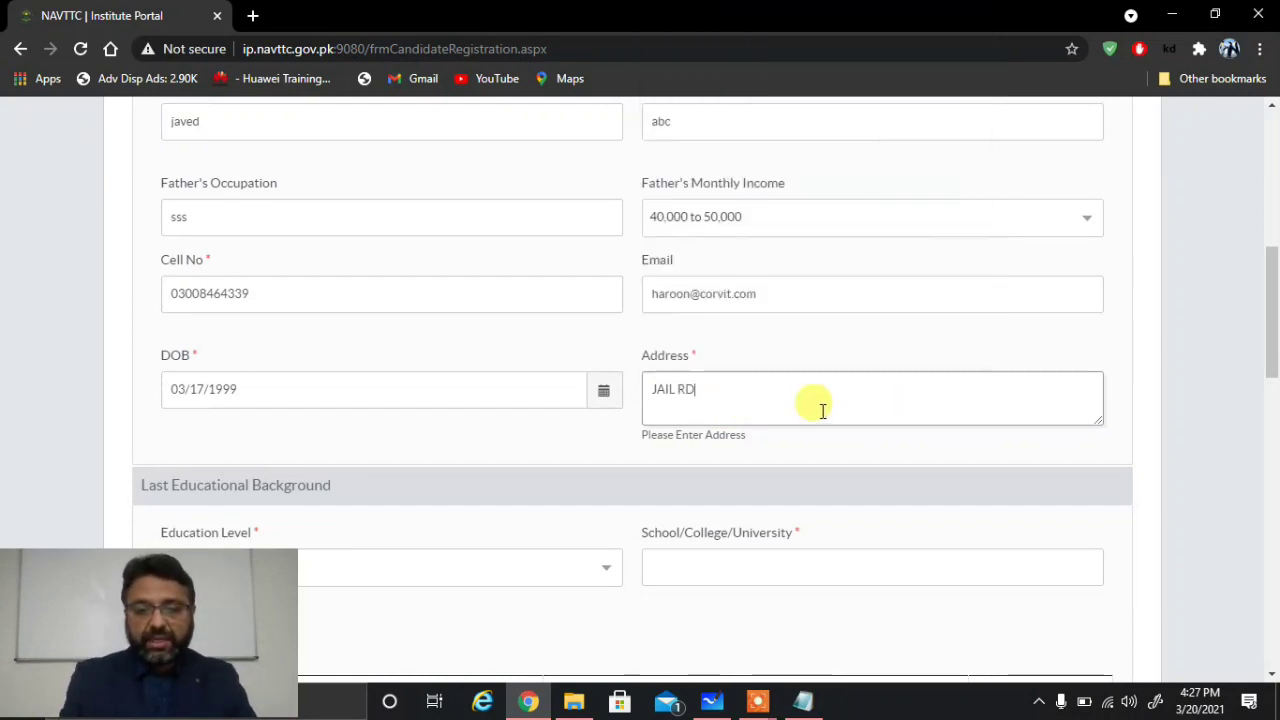
scroll(1272, 630, "down", 5)
scroll(1272, 630, "down", 1)
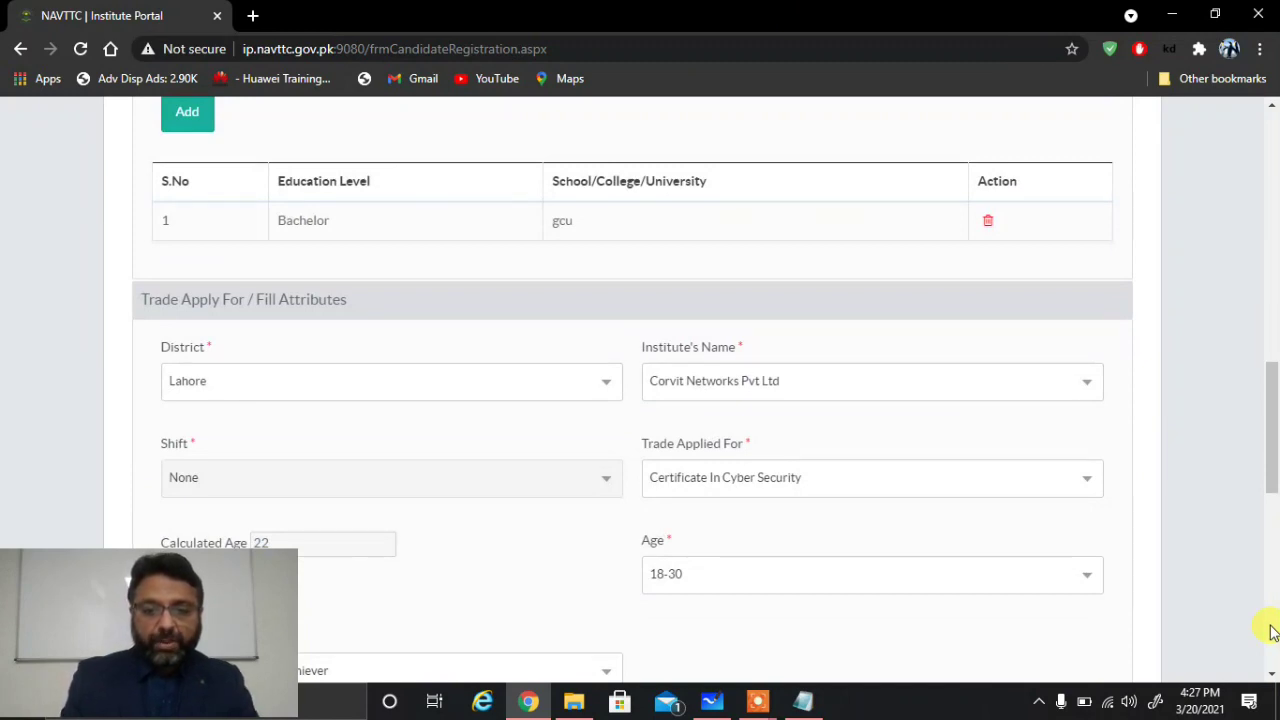
scroll(1272, 630, "down", 6)
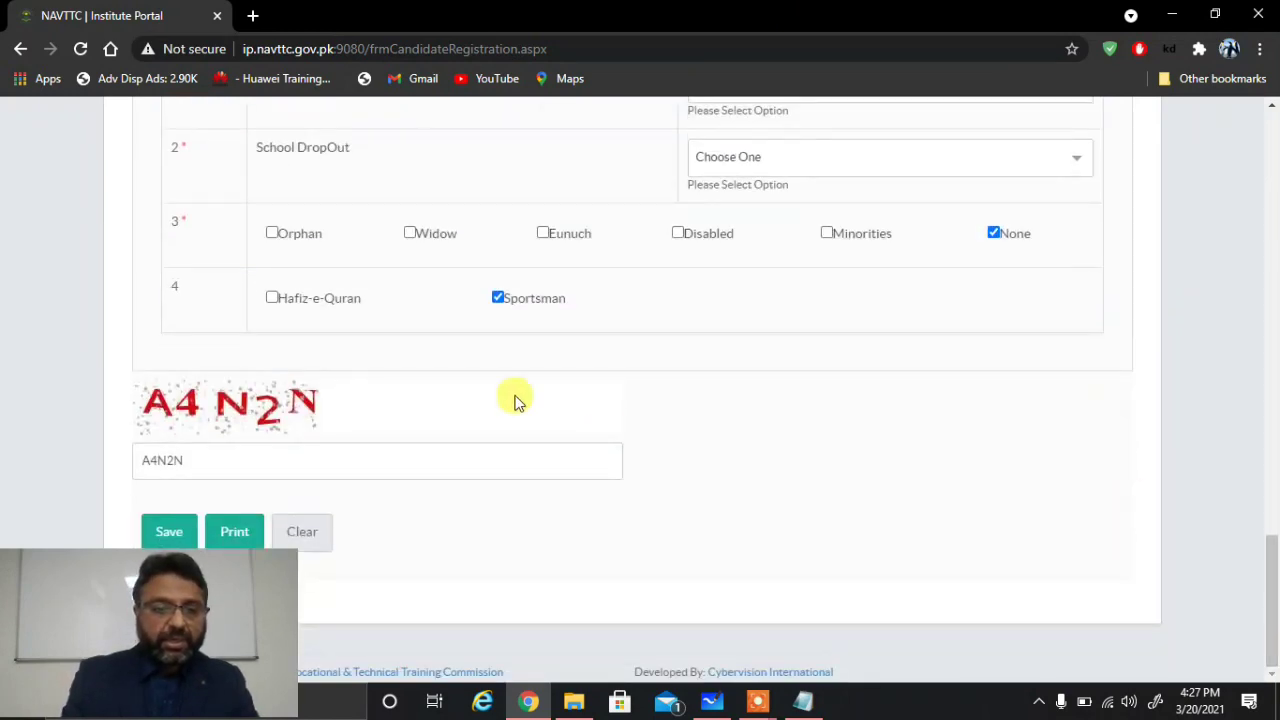
Step: Set both 'Avail Any Vocational Training' and 'School DropOut' to 02, then save the application form
left_click(169, 532)
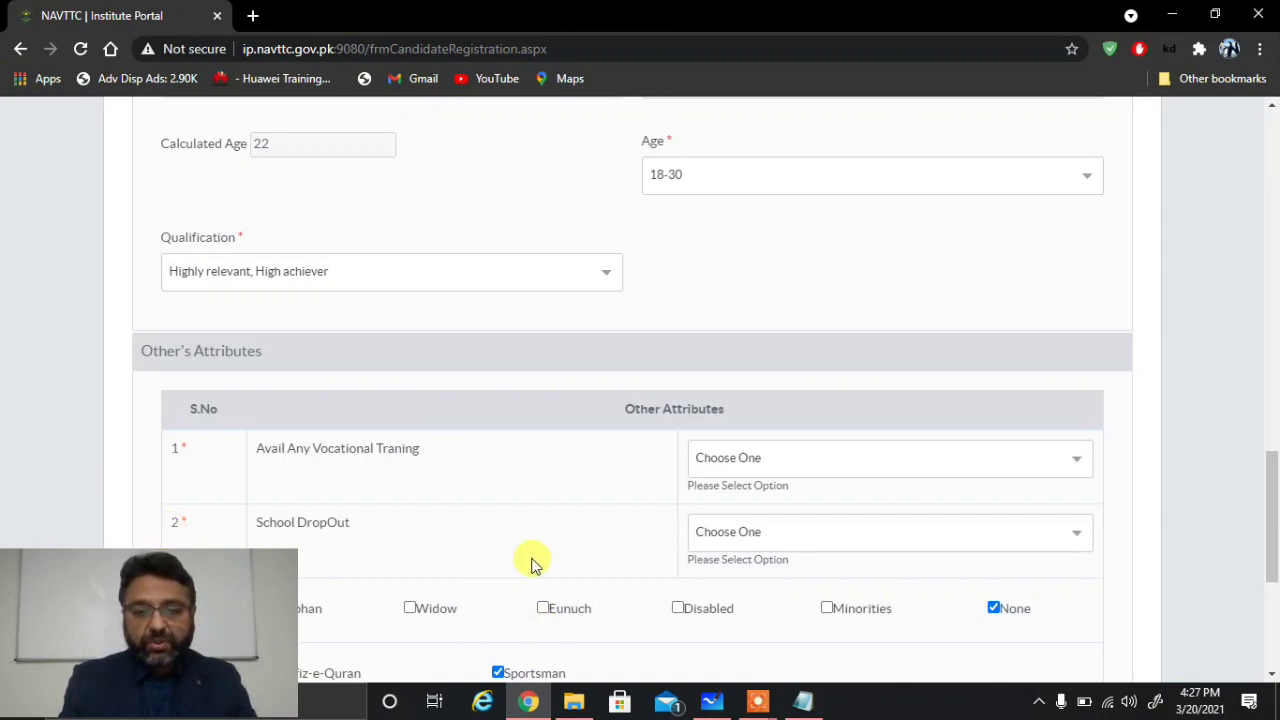
left_click(1068, 463)
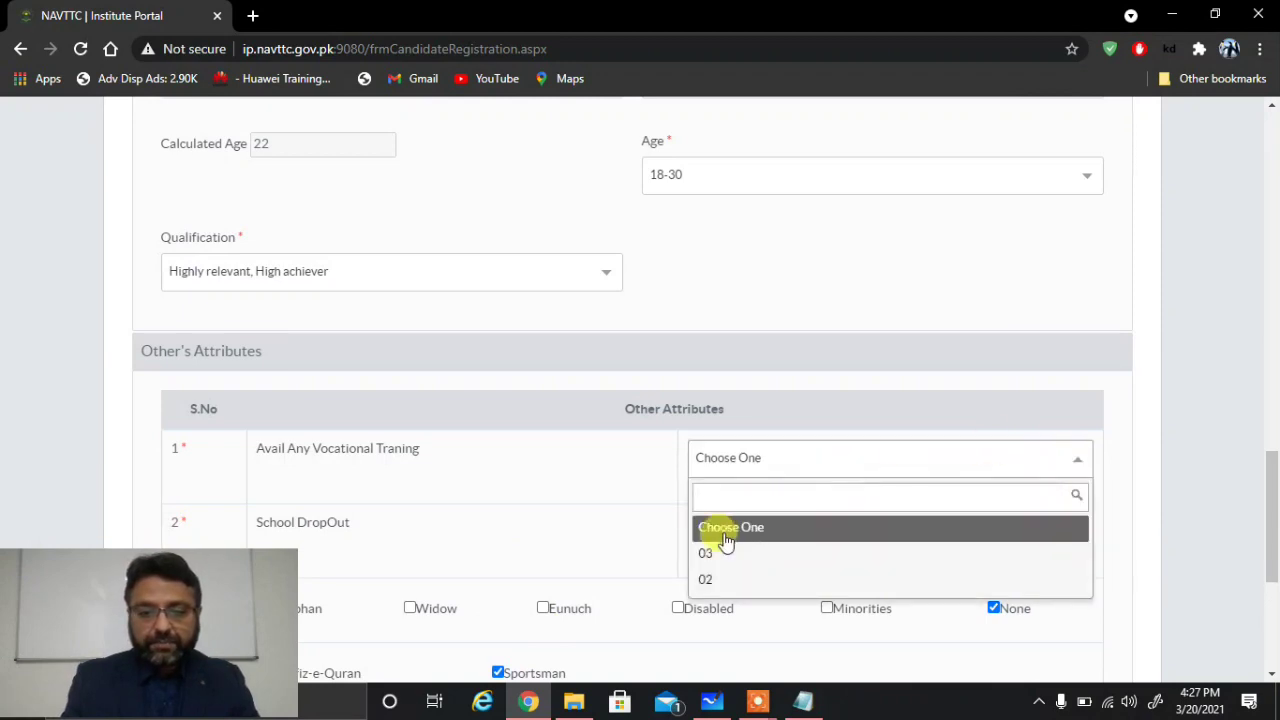
left_click(757, 533)
left_click(754, 460)
left_click(710, 580)
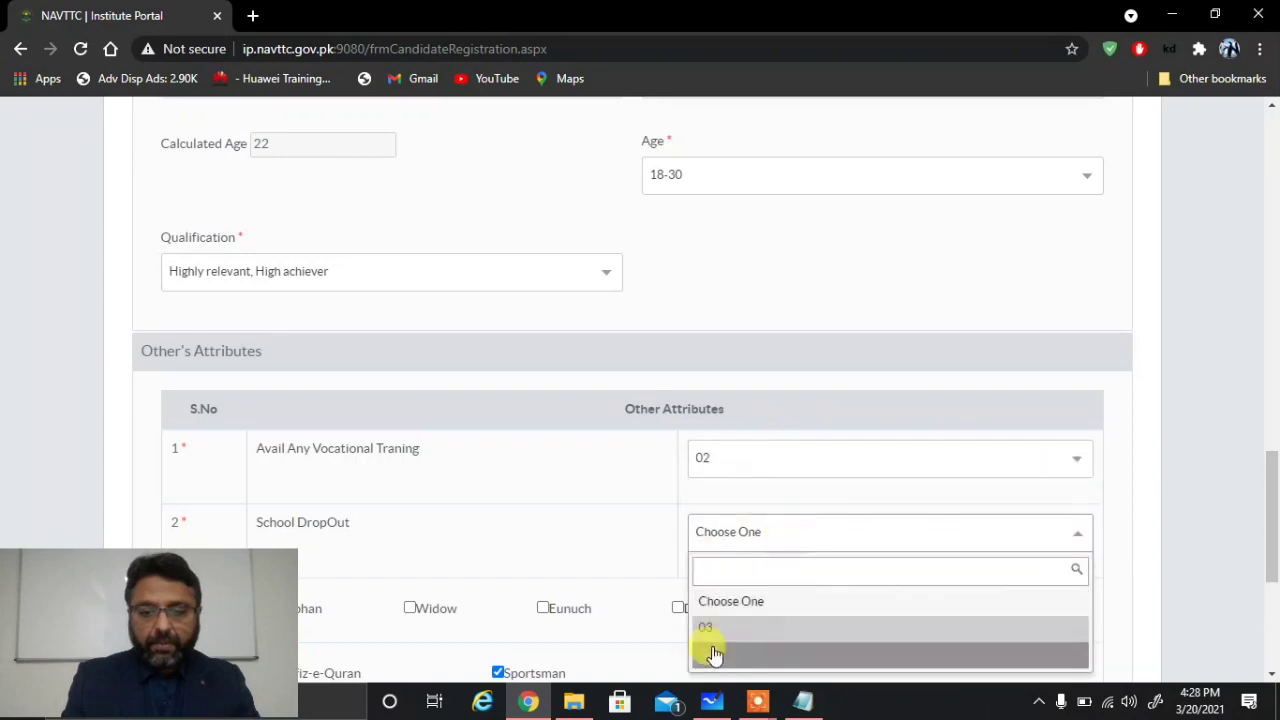
left_click(710, 652)
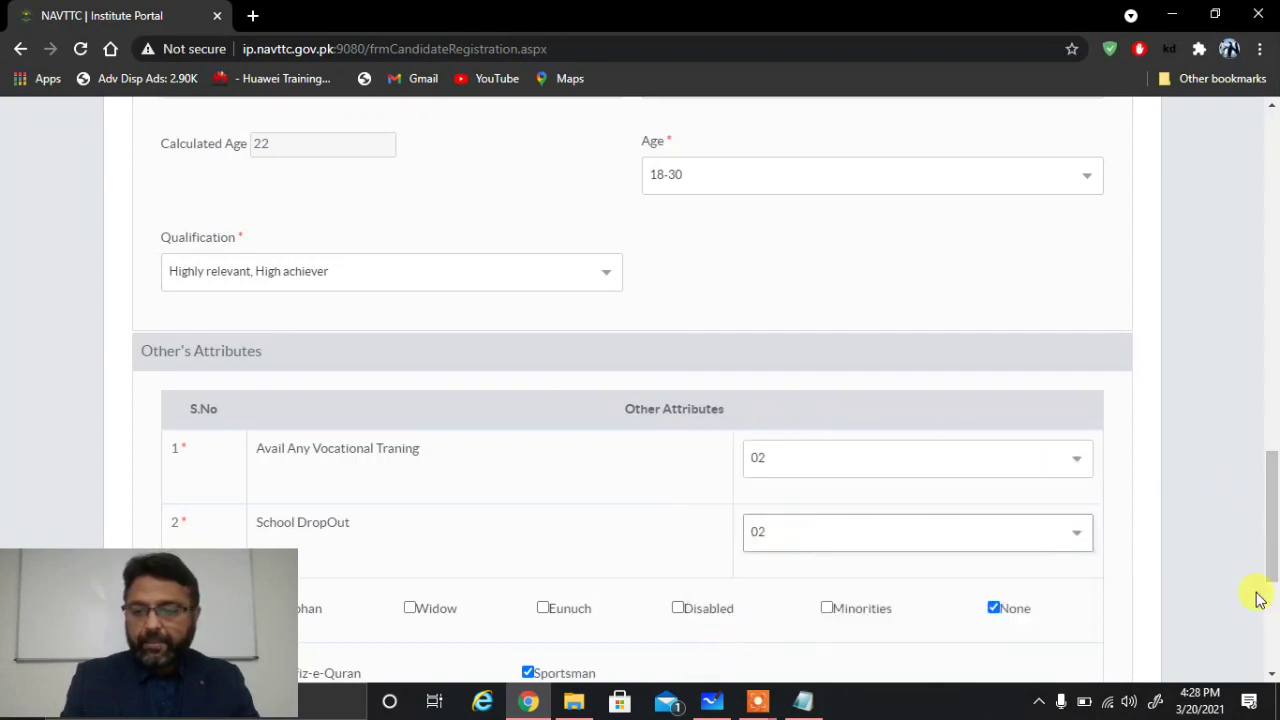
scroll(1274, 645, "down", 4)
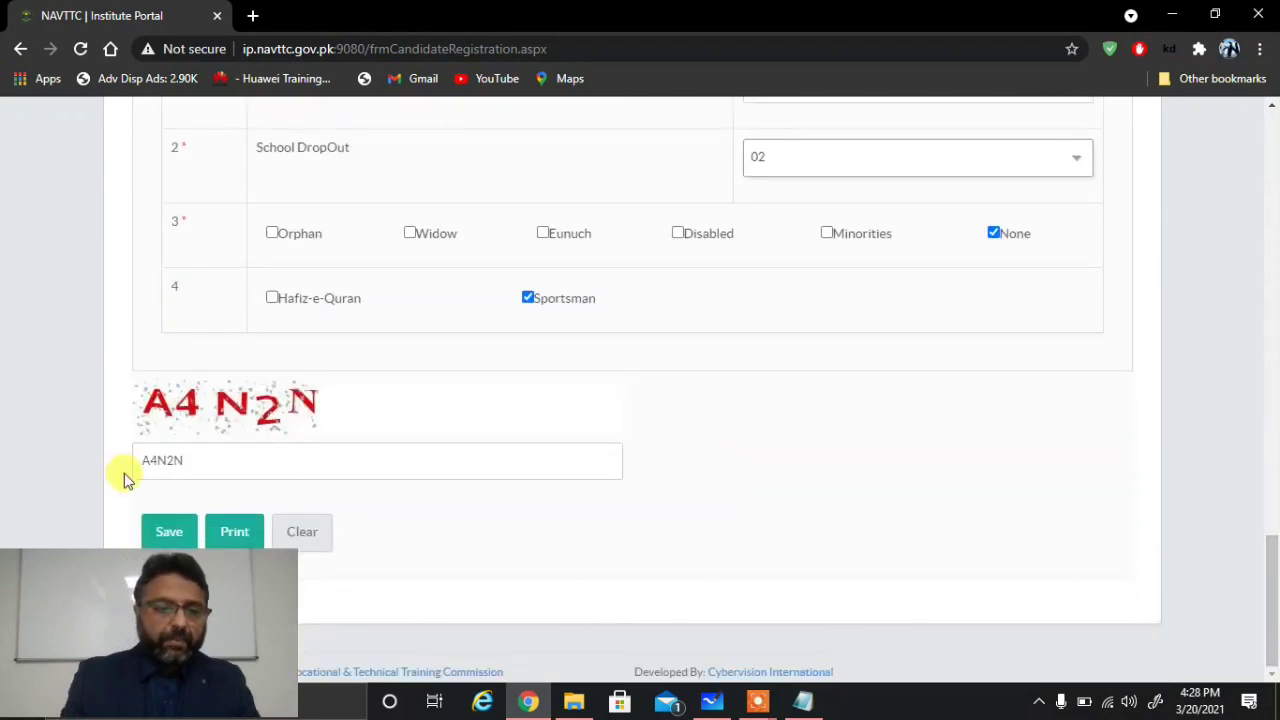
left_click(176, 525)
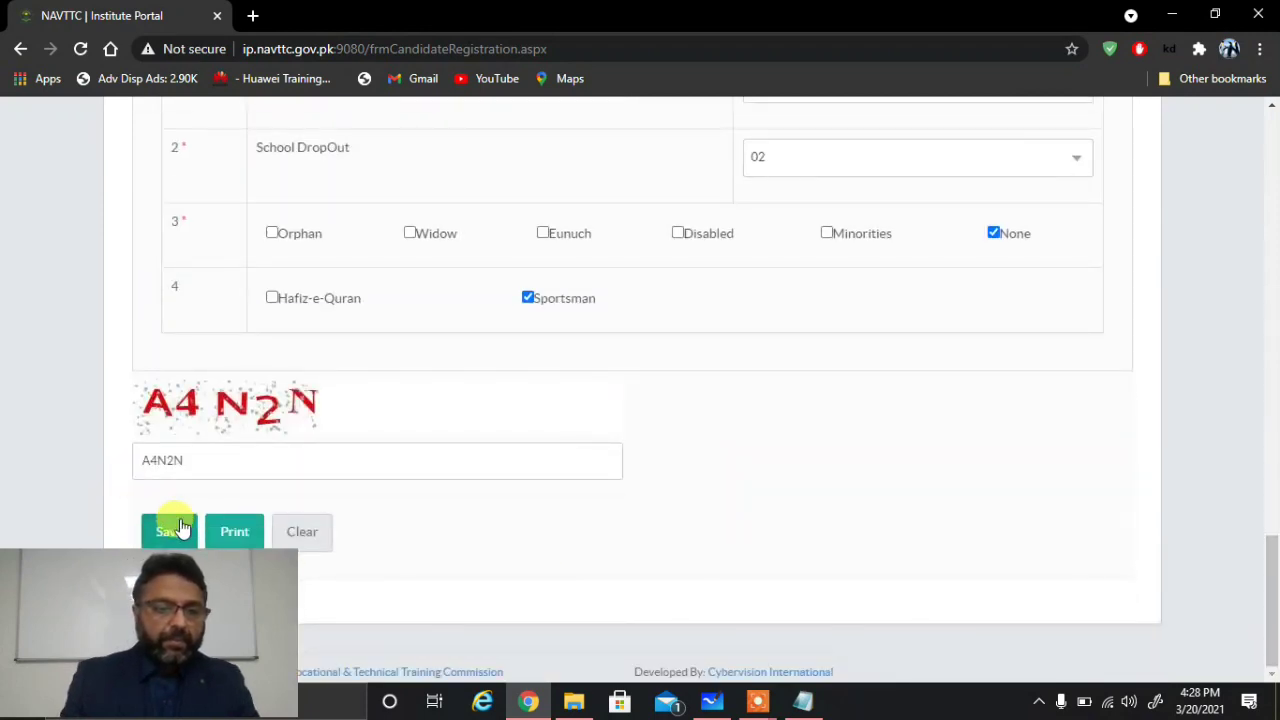